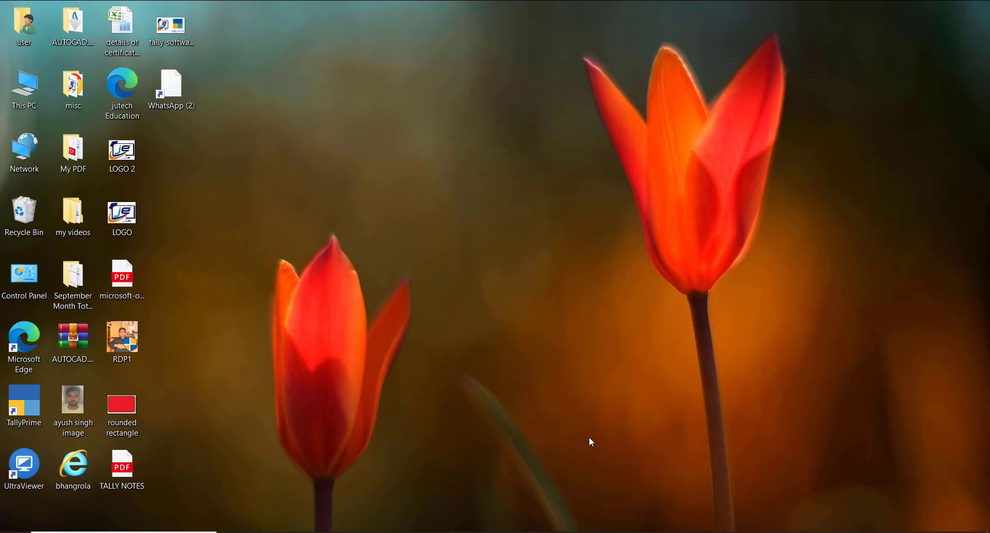
Step: Launch TallyPrime and continue in Educational Mode
key(super)
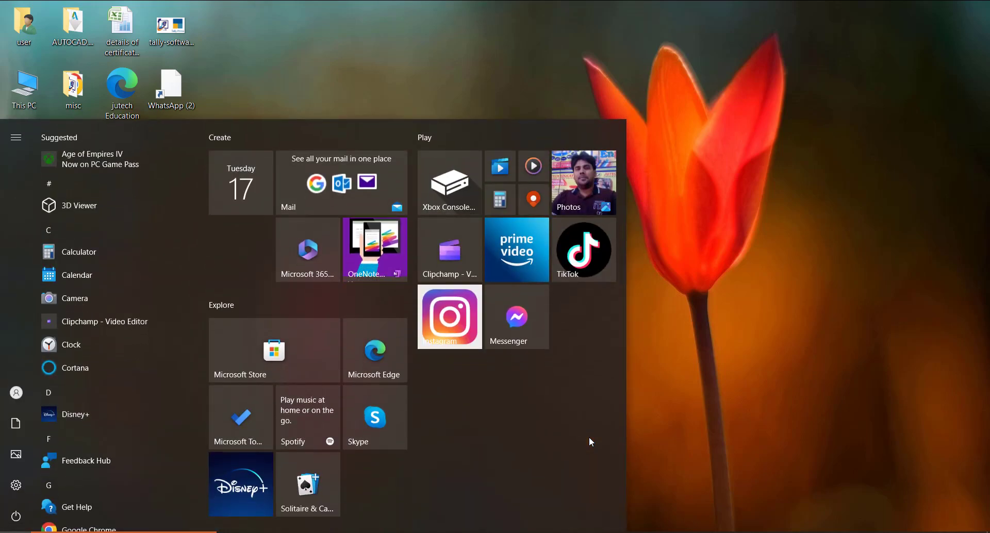
text(tally)
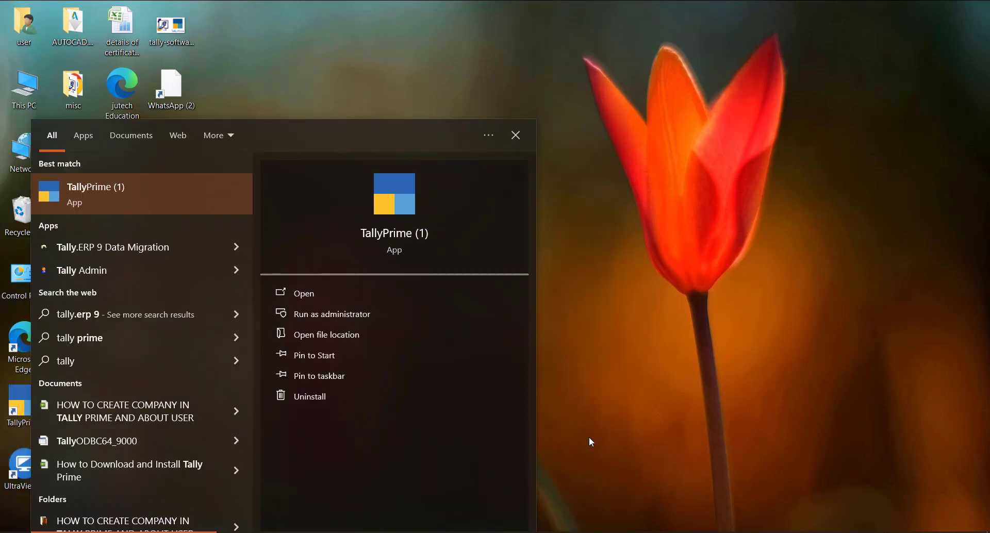
key(Return)
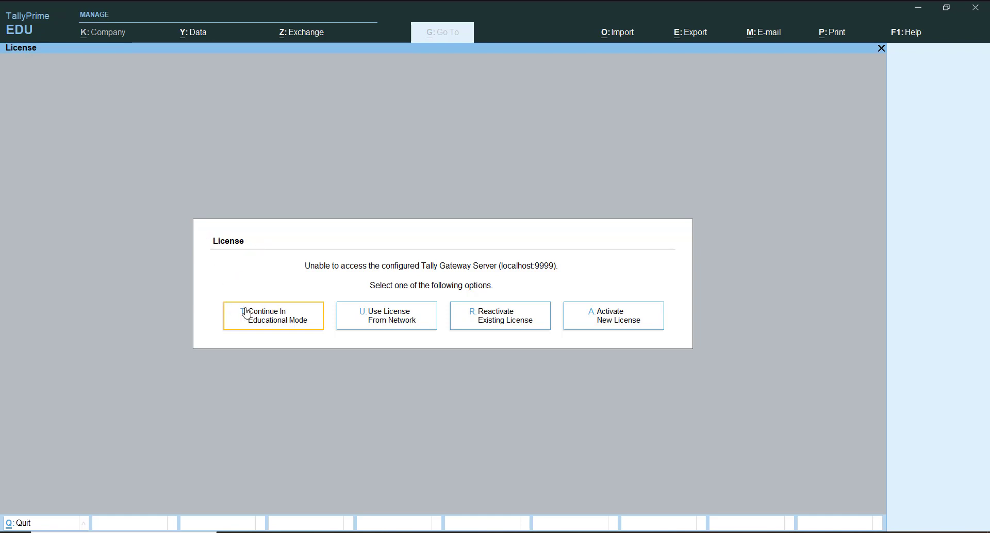
click(268, 323)
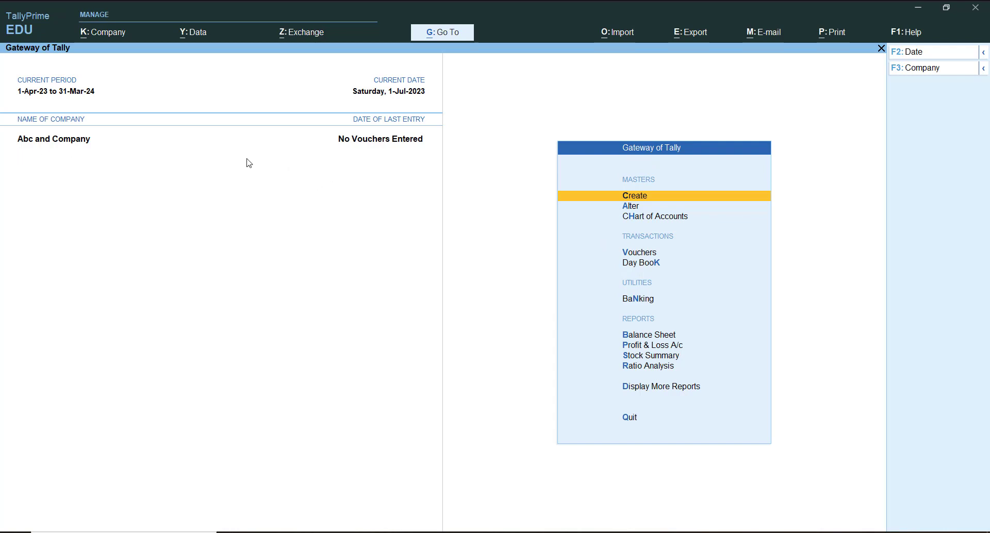
Step: Select Abc and Company from the list of companies
click(106, 39)
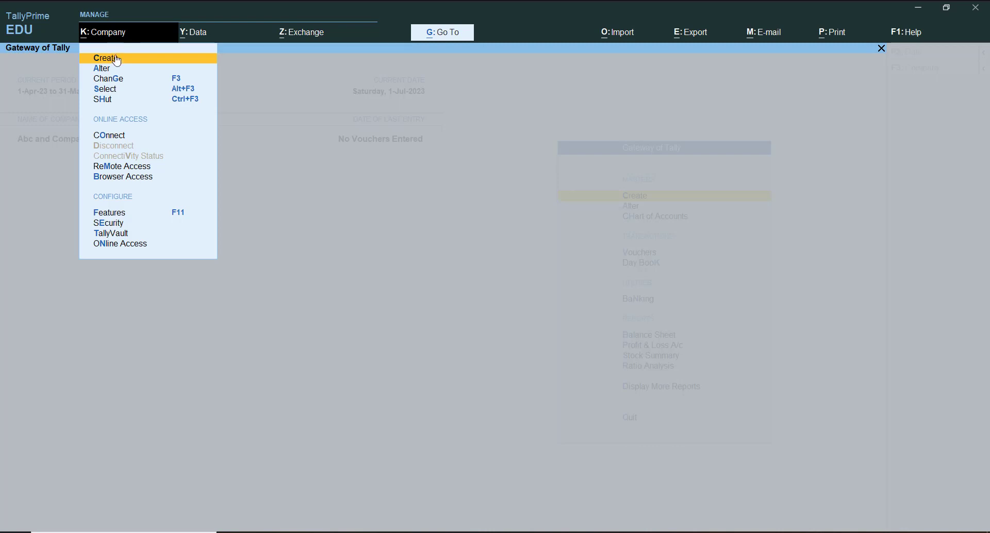
click(122, 94)
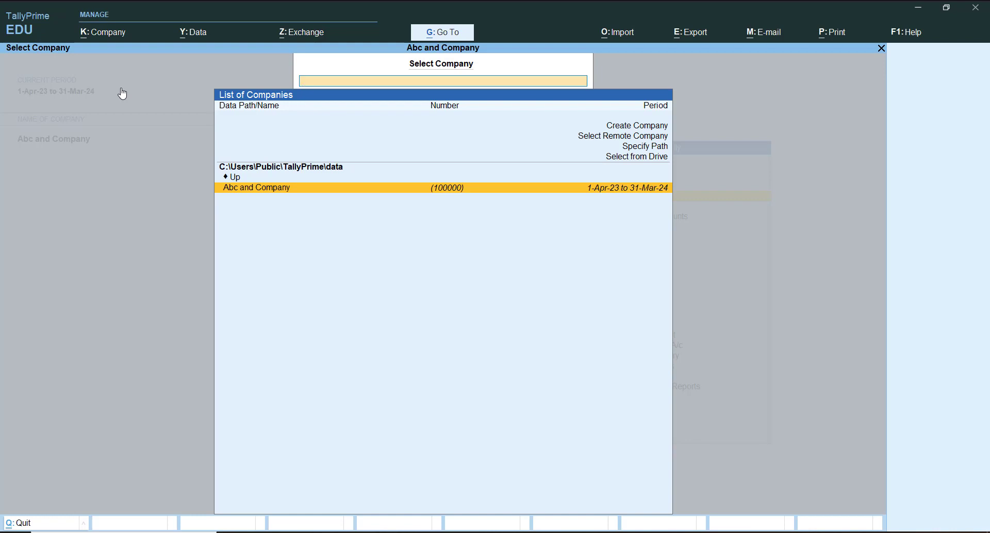
key(Return)
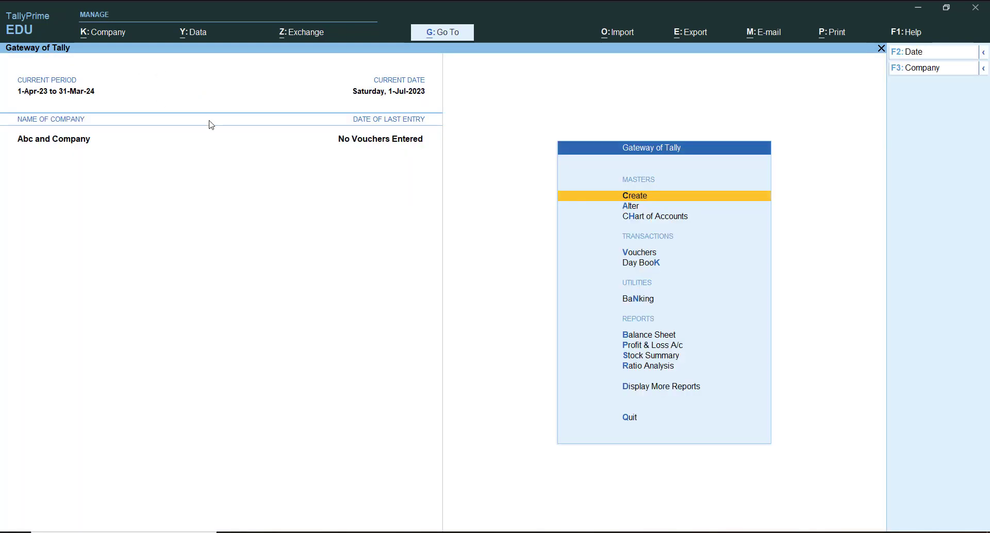
Step: Start creating a company named XYZ TRADERS, using the same mailing name
click(133, 42)
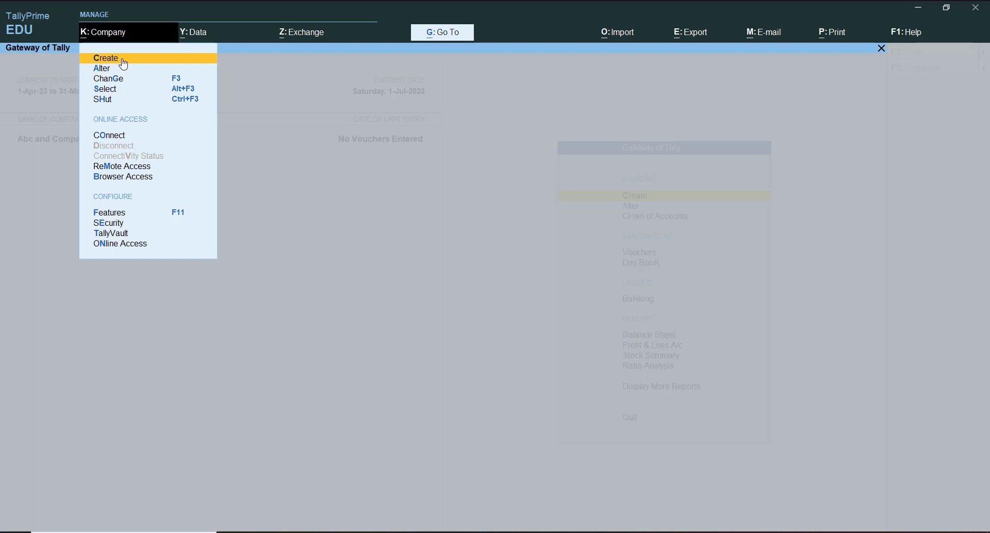
click(124, 61)
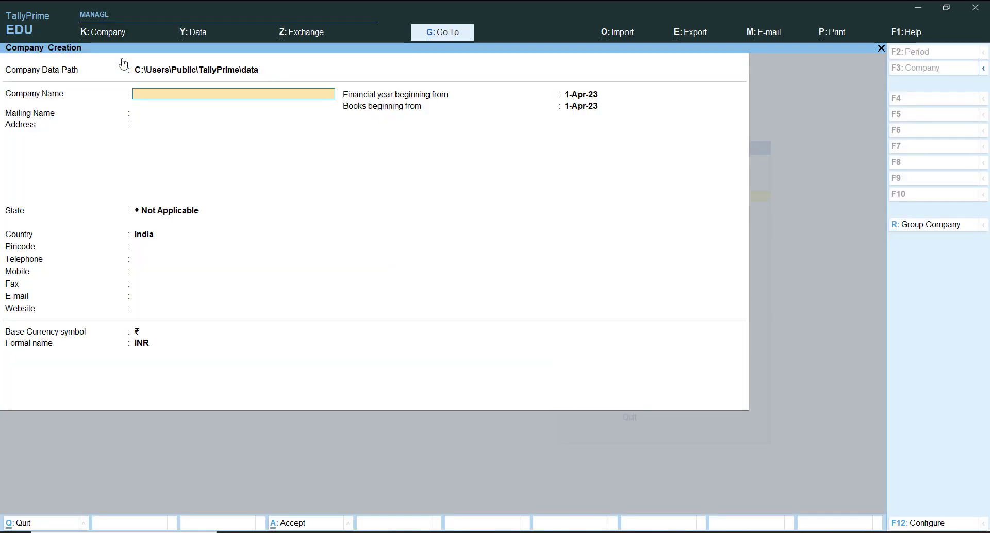
text(XY)
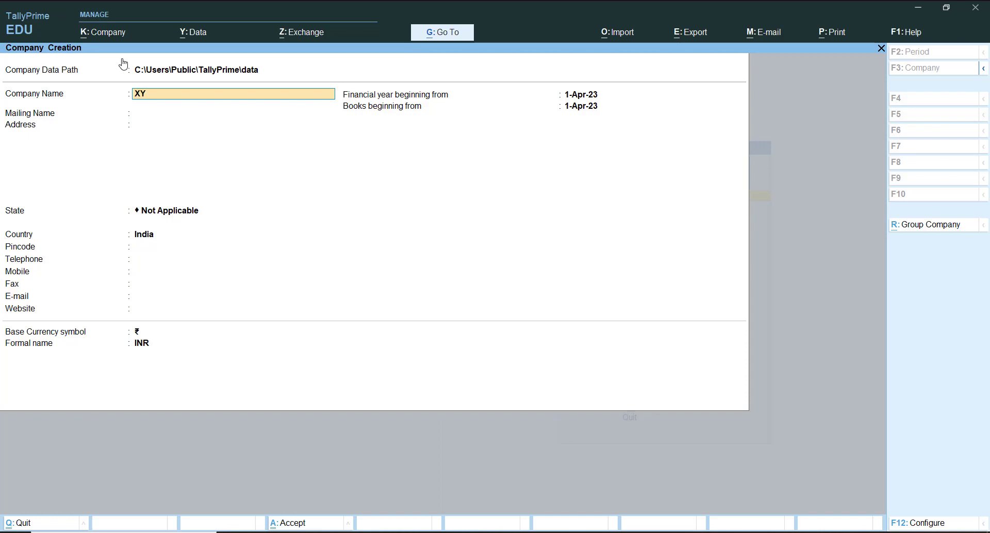
text(Z TRADERS)
key(Return)
key(Return)
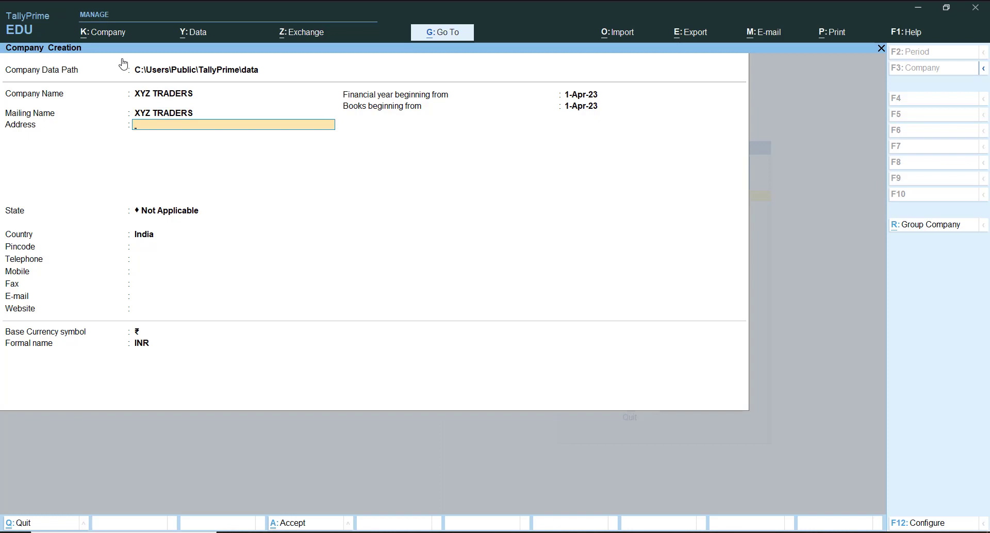
Step: Enter the company's address for XYZ TRADERS and set its state to Haryana
text(MANESASR)
text(GURGAON HARYANA)
key(Return)
key(Return)
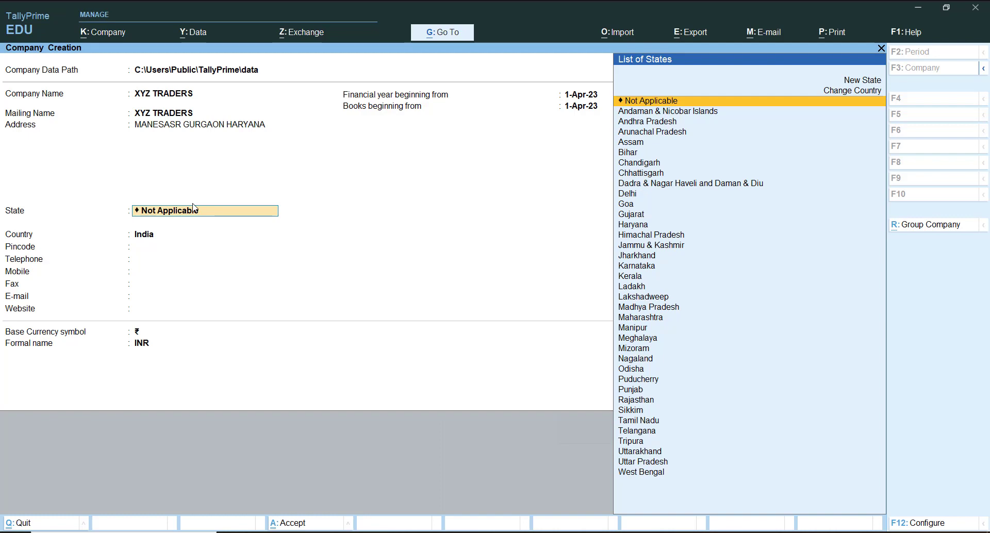
text(MA)
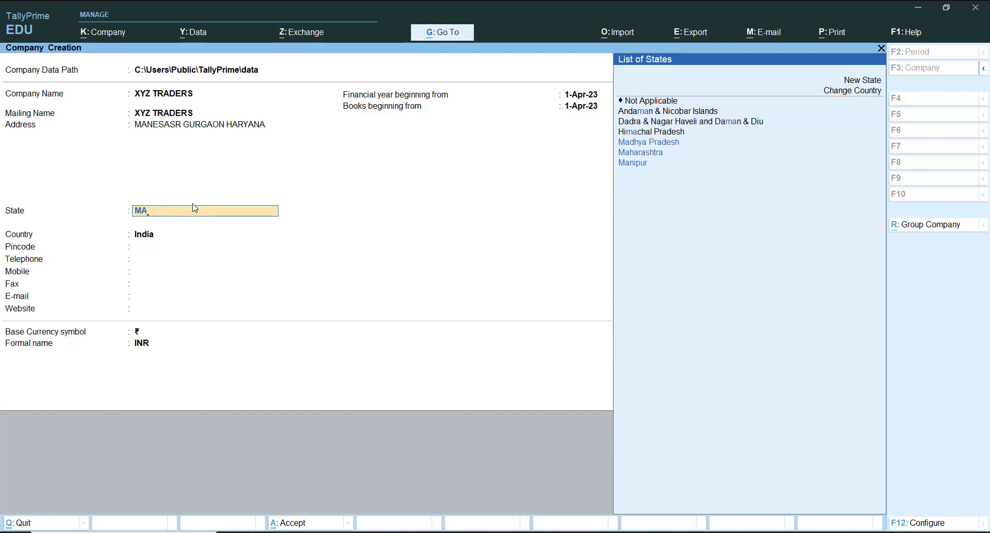
key(BackSpace)
key(BackSpace)
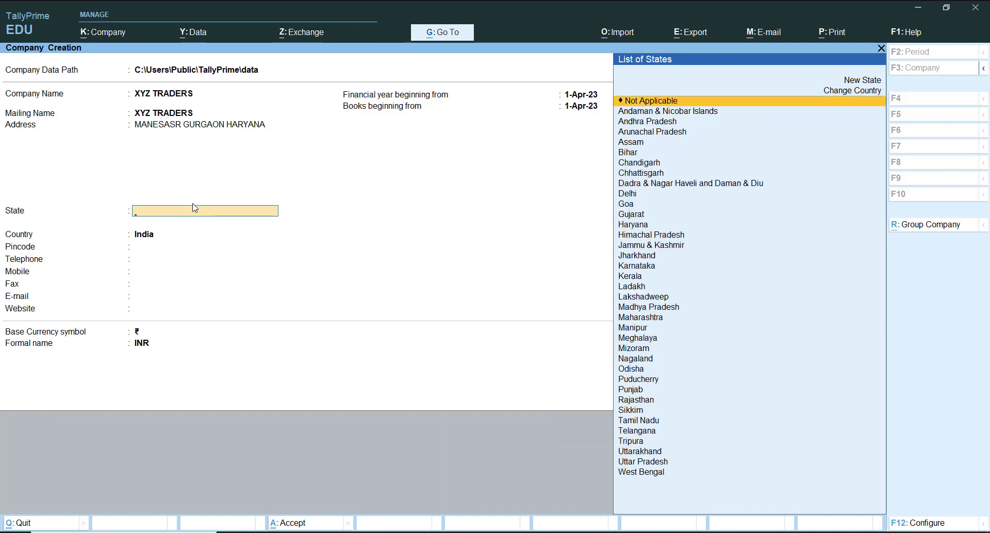
text(HA)
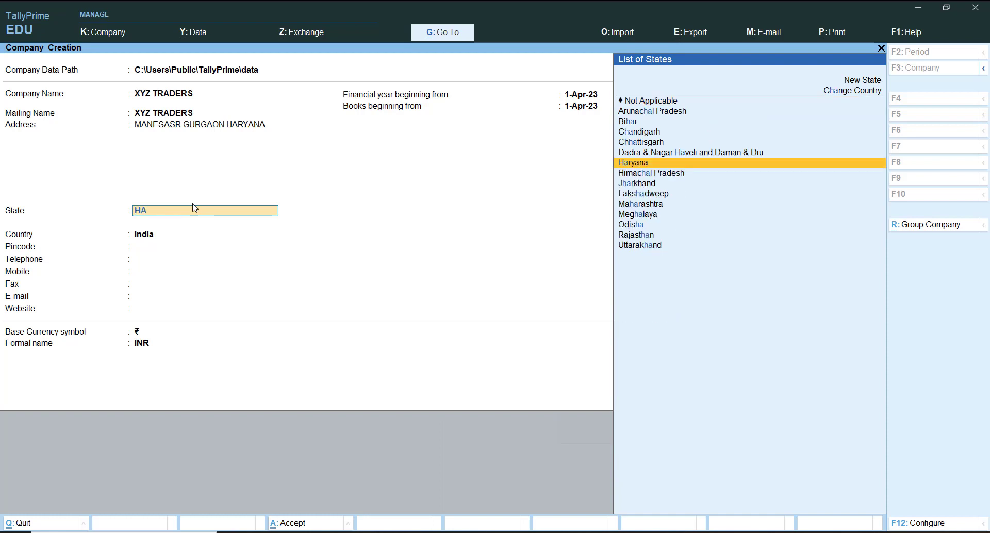
key(Return)
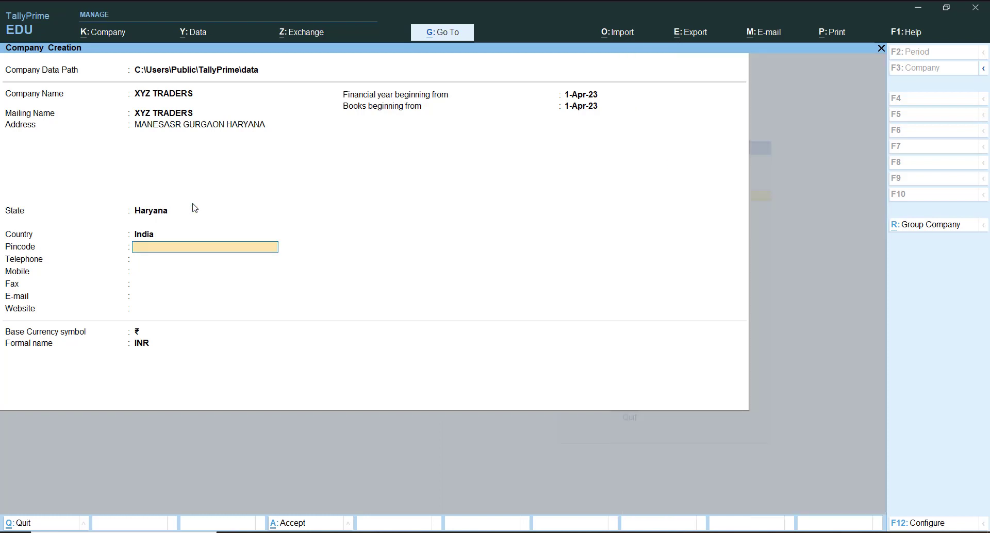
Step: Enter the pincode for XYZ TRADERS and leave the telephone, mobile, fax, e-mail and website blank
text(122050)
key(Return)
key(Return)
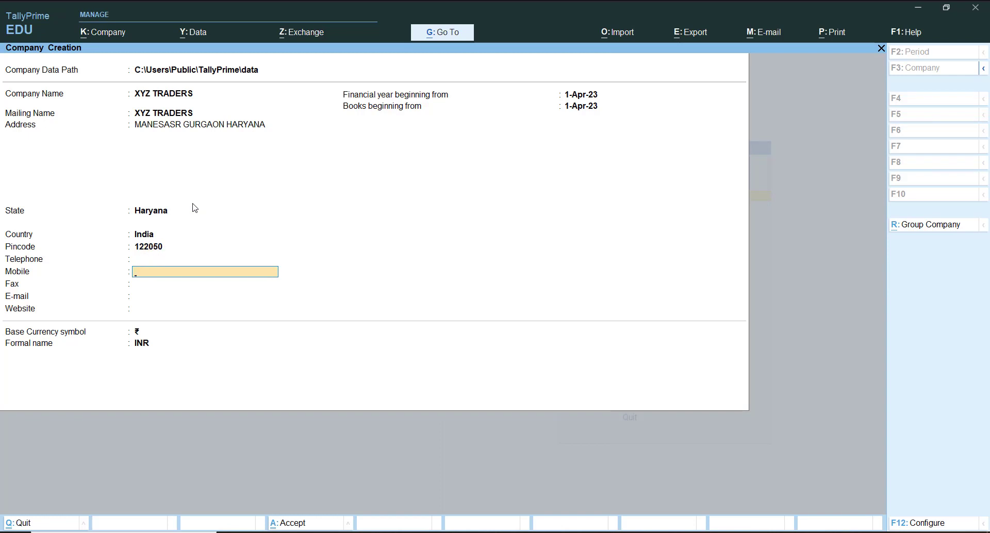
key(Return)
key(Return)
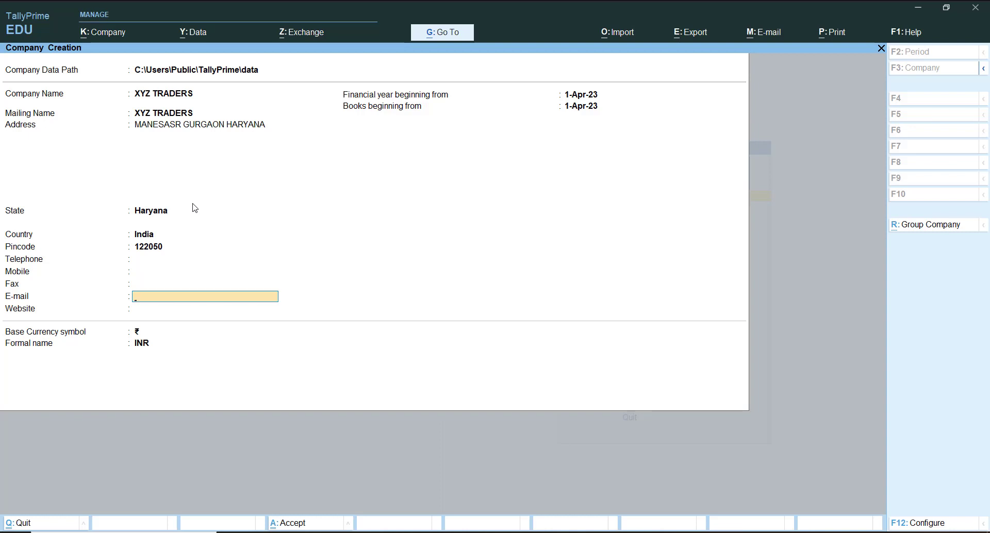
key(Return)
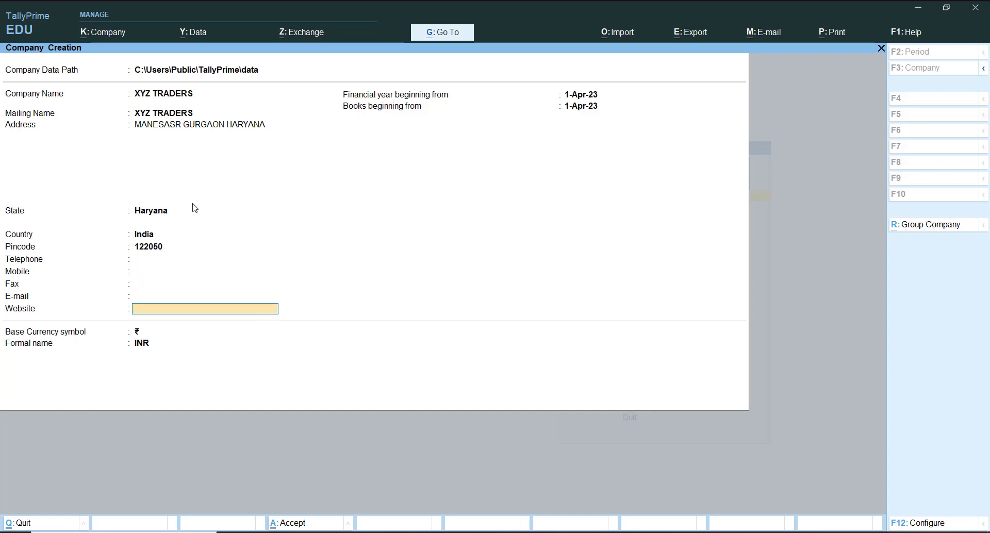
key(Return)
Step: Create XYZ TRADERS with the default 1-Apr-23 dates and INR currency, and close its company features with the default settings
key(Return)
key(Return)
key(Return)
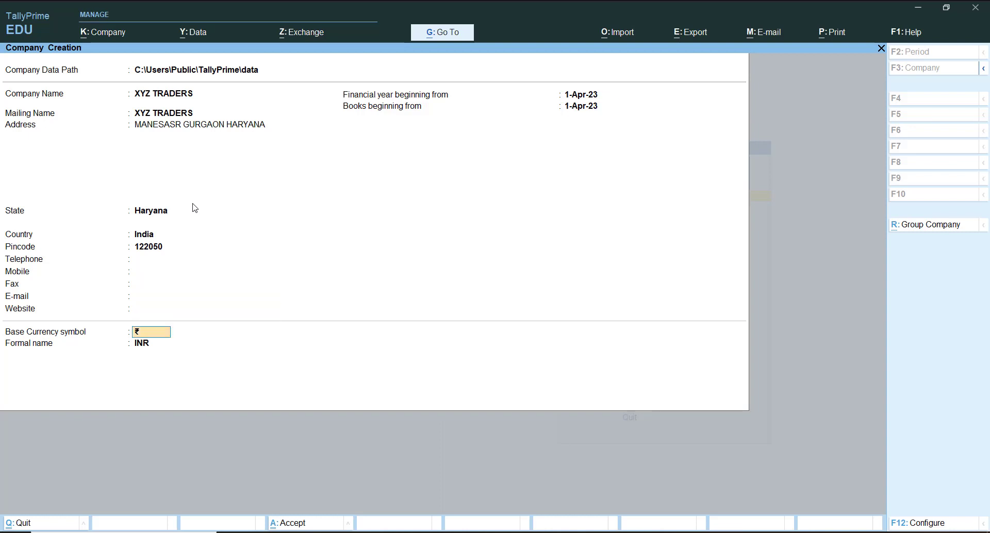
key(Return)
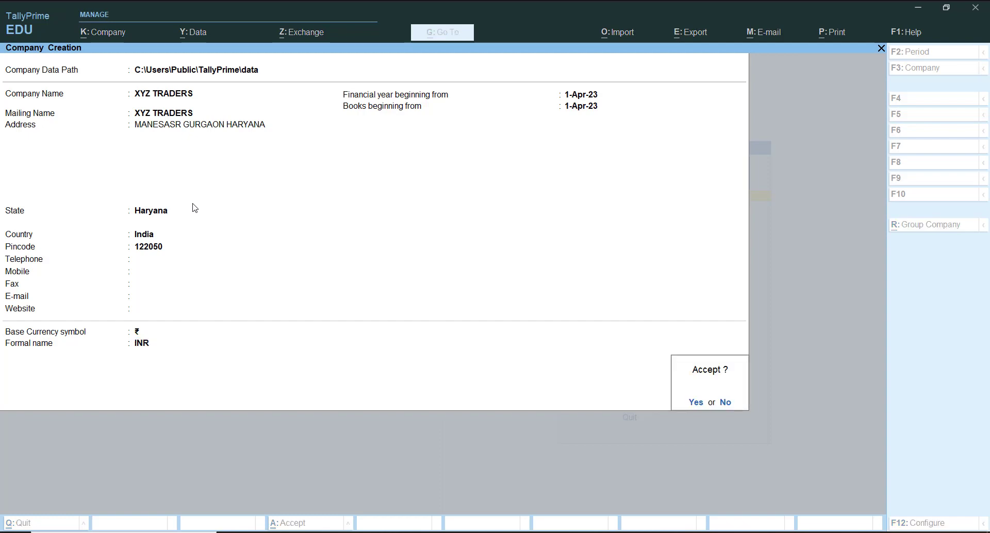
key(Return)
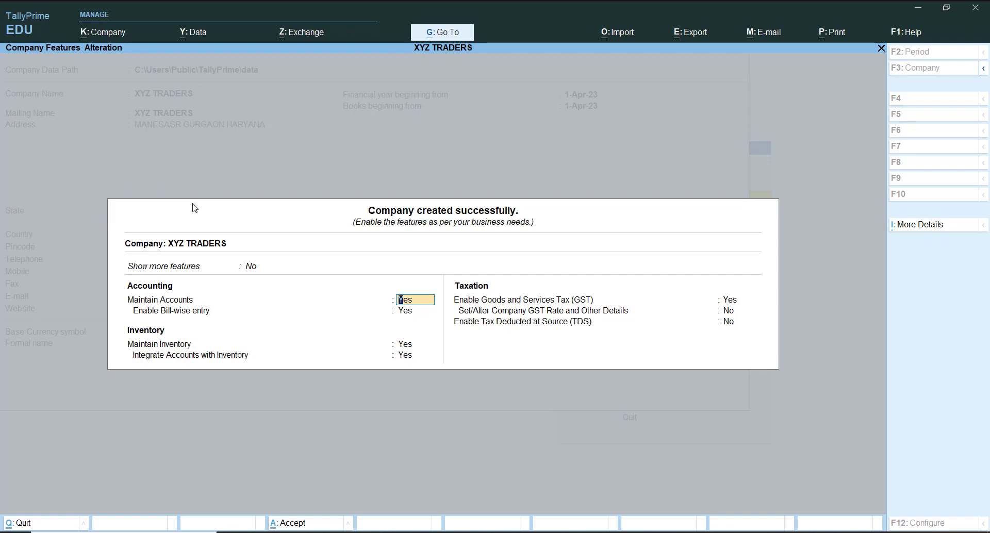
key(BackSpace)
key(Escape)
key(Return)
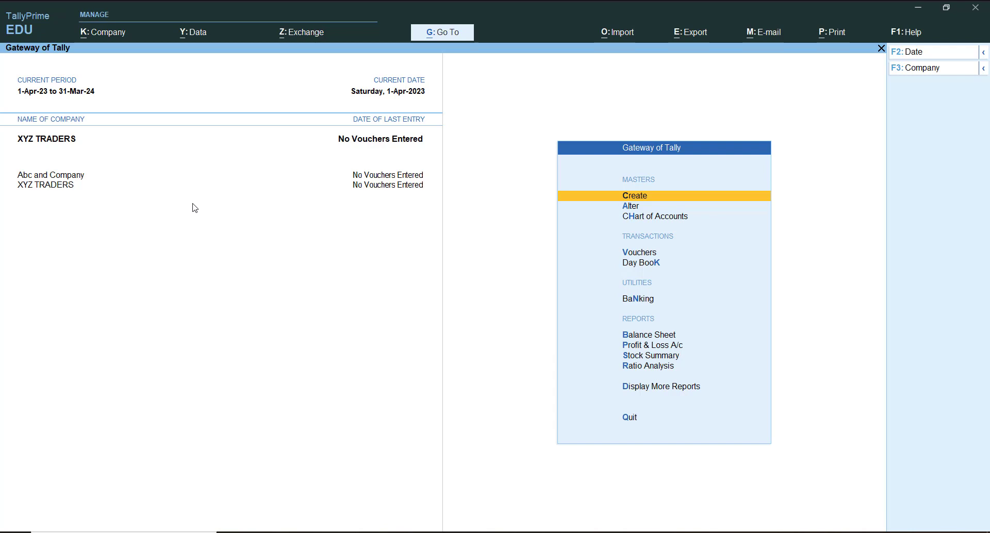
Step: Start creating another company named DEMO COMPANY, using the same mailing name
key(alt+k)
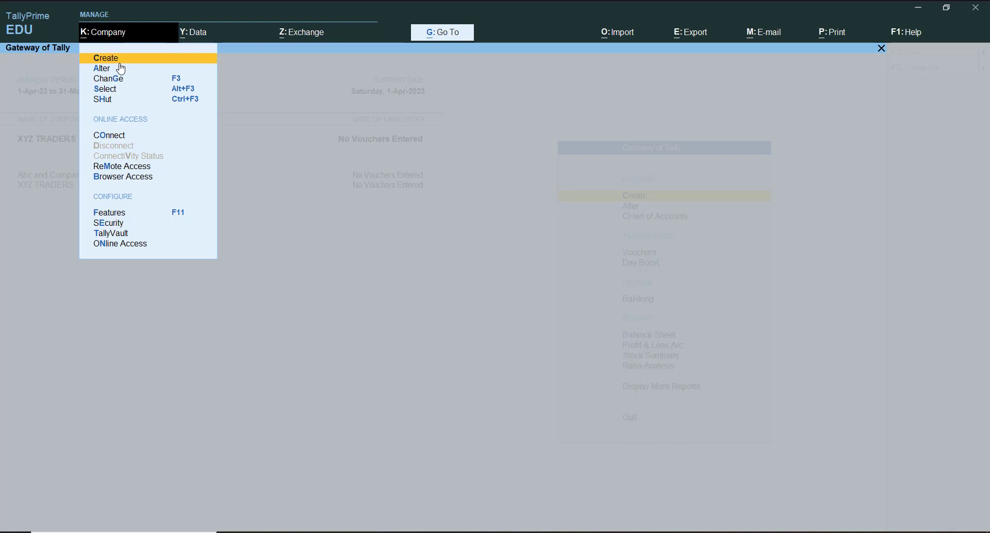
key(Return)
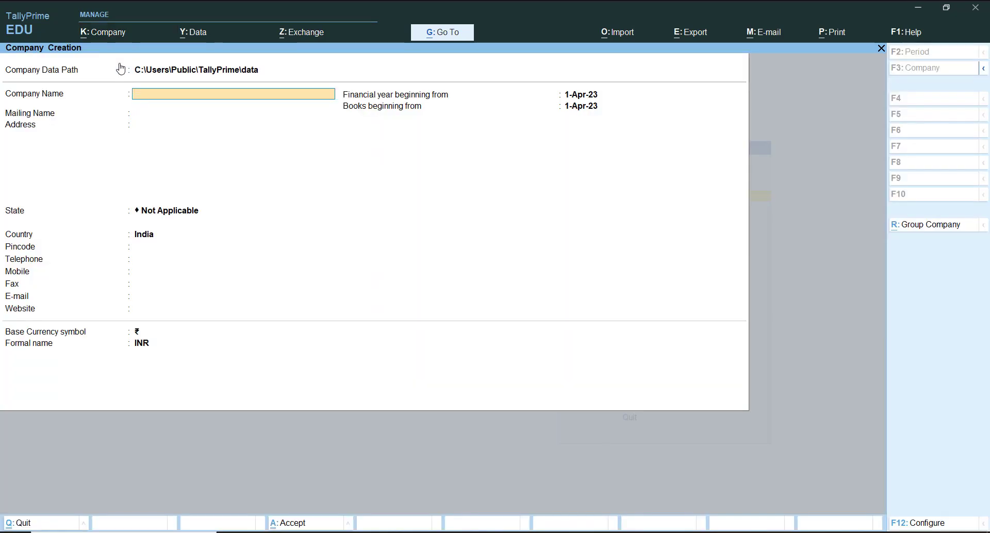
text(DEMO COMPANY)
key(Return)
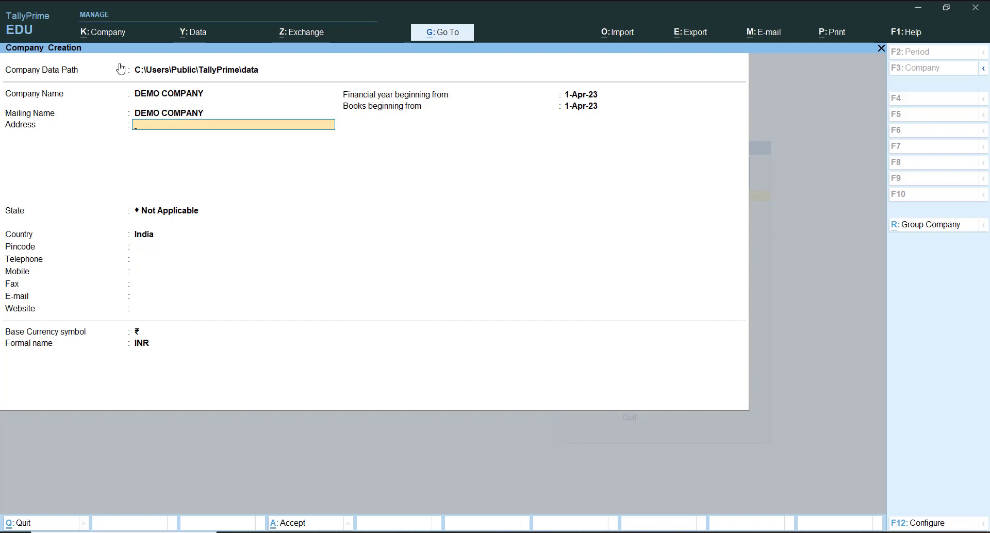
Step: Enter the company's address for DEMO COMPANY and set its state to Haryana
text(KHOH MANESAR GURGAON)
key(Return)
key(Return)
text(HARYA)
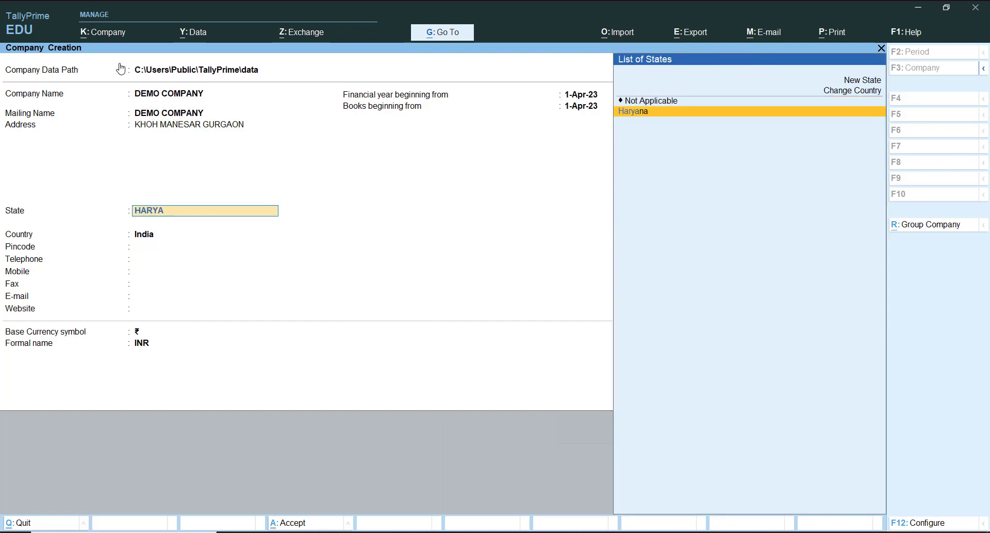
key(Return)
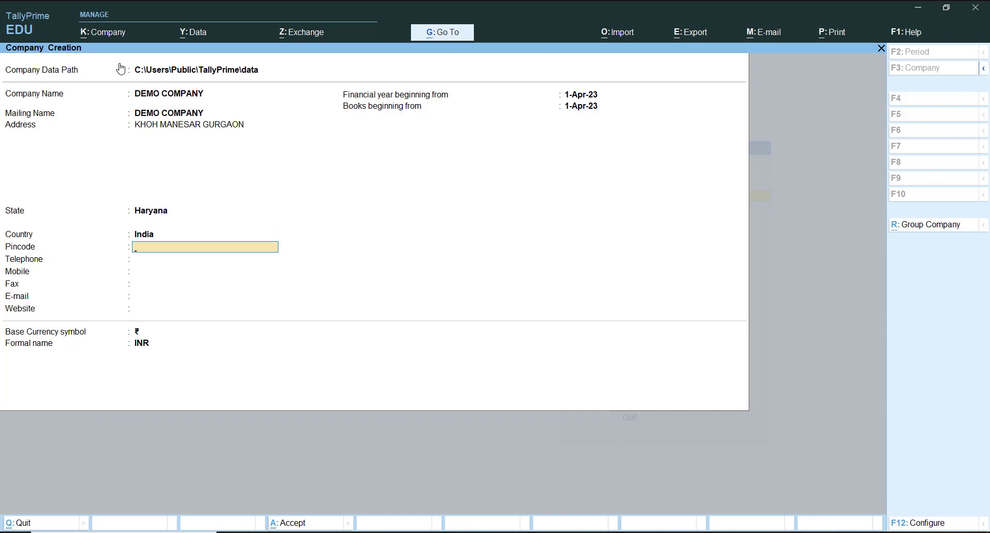
text(122050)
key(Return)
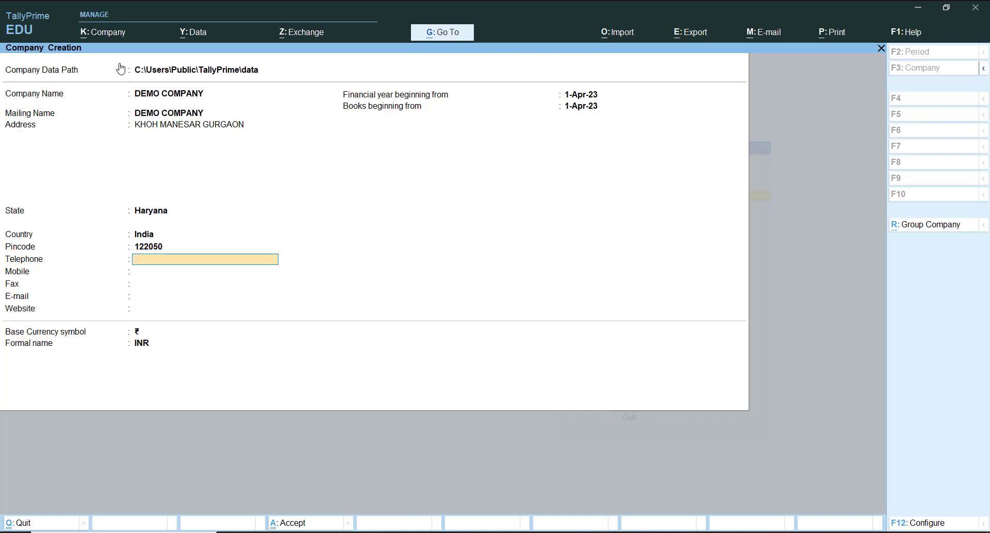
key(Return)
key(Return)
key(Return)
key(Return)
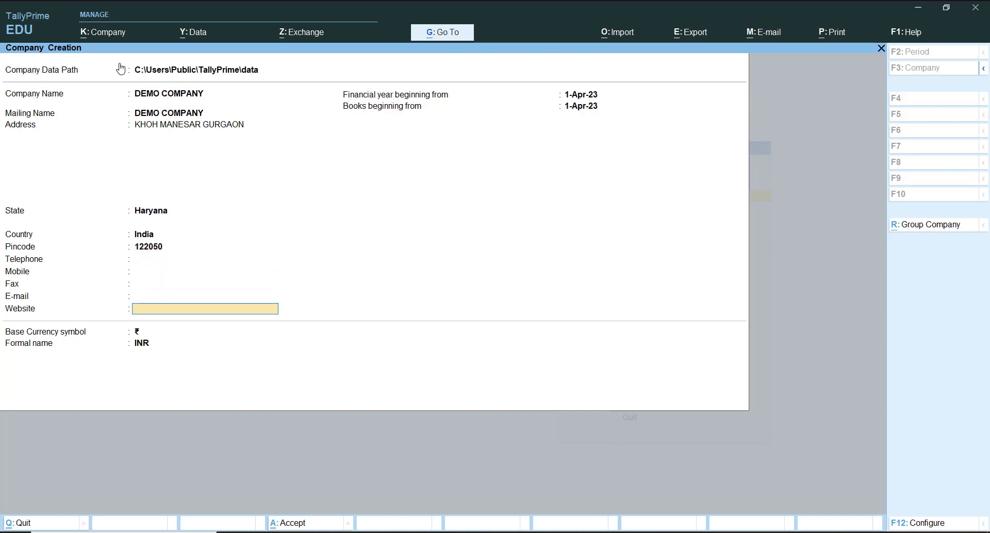
text(WWW.DEMOEDUCAT)
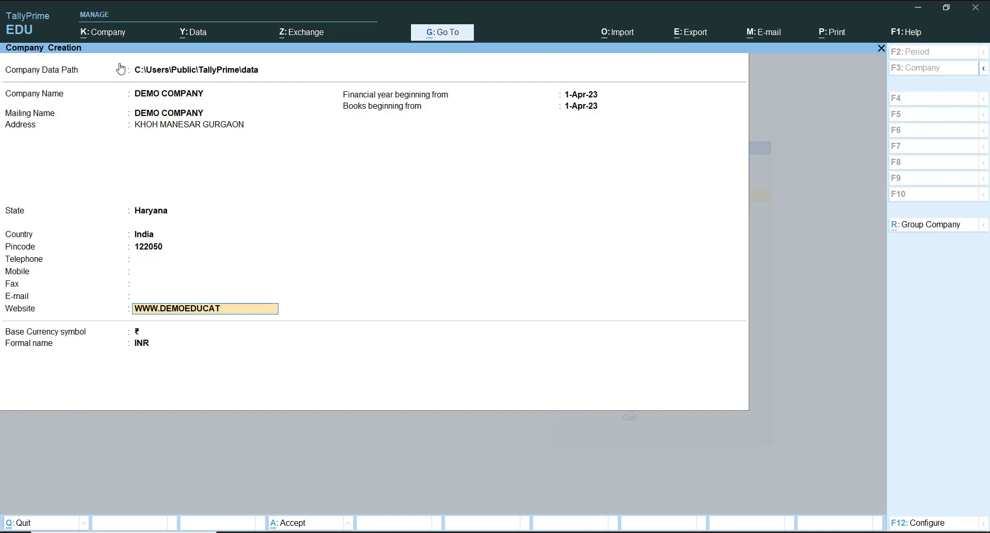
text(ION.COM)
key(Return)
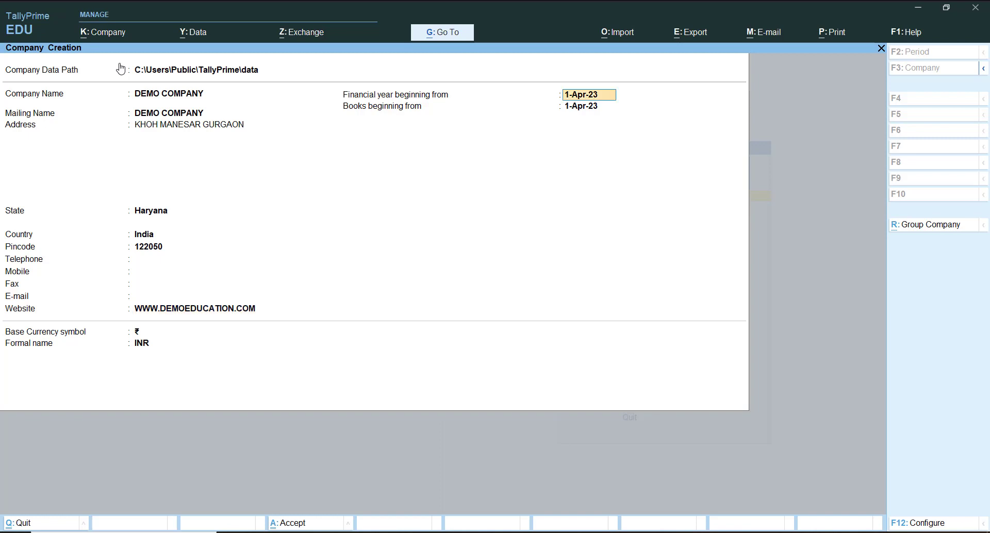
Step: Create DEMO COMPANY with the default 1-Apr-23 dates and INR currency, and accept its default company features
key(Return)
key(Return)
key(Return)
key(Return)
key(Return)
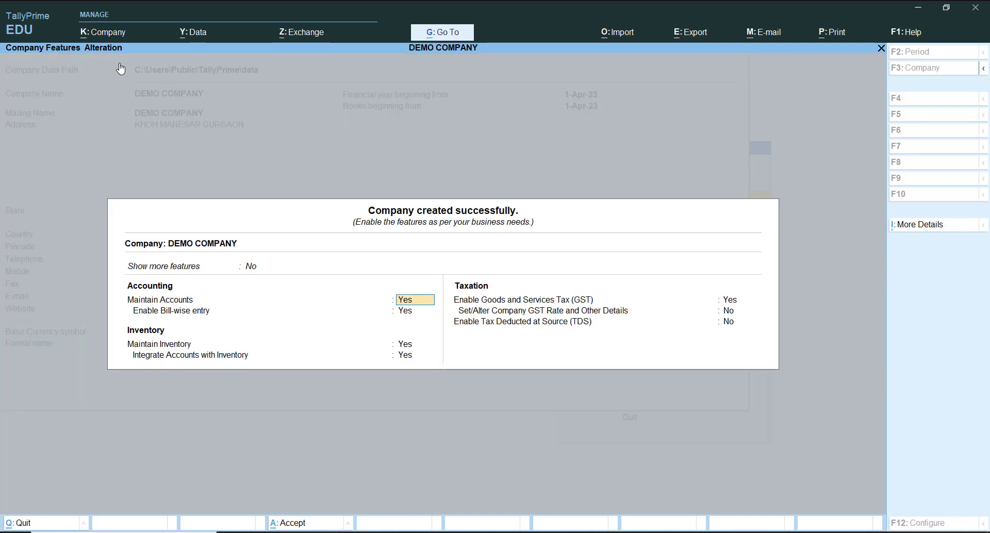
key(ctrl+a)
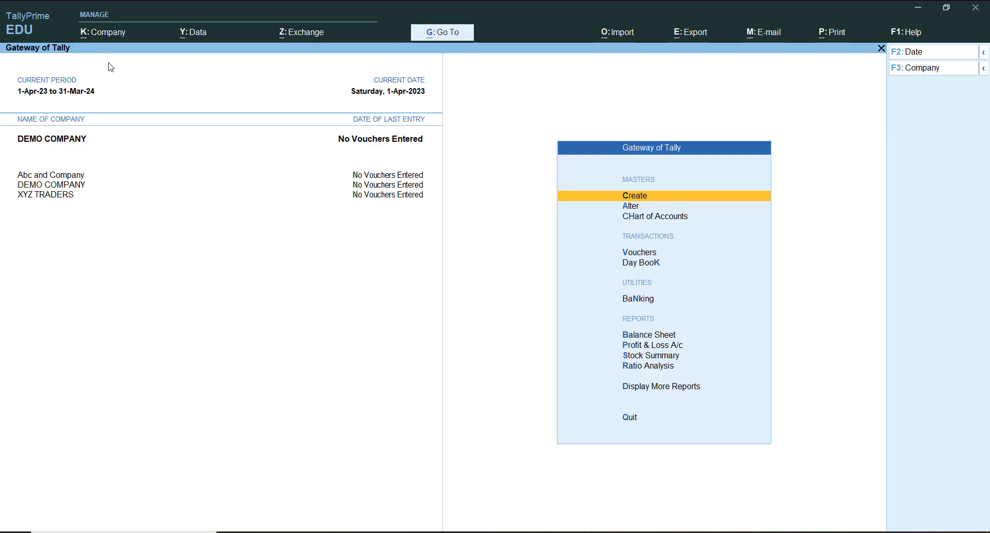
Step: Change the active company from DEMO COMPANY to Abc and Company
click(90, 36)
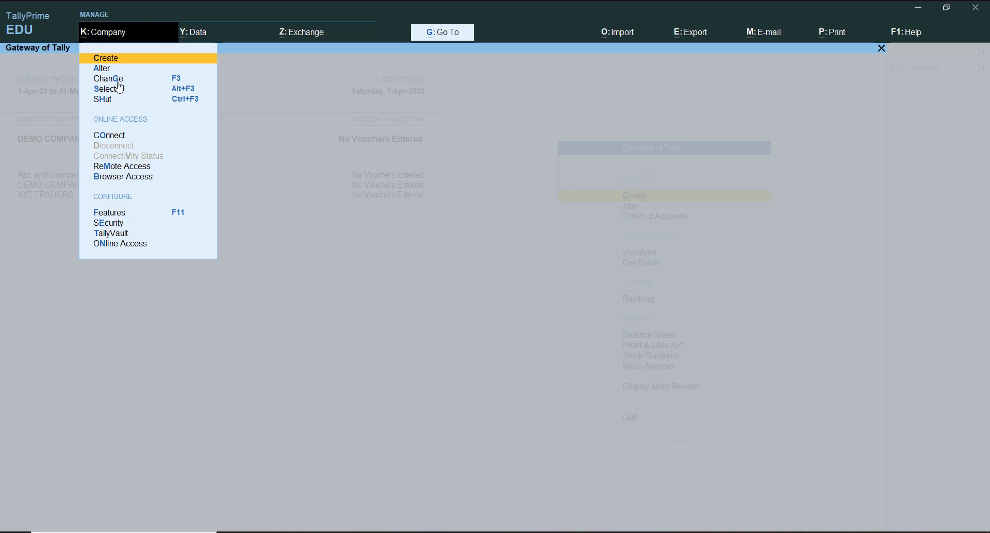
click(229, 89)
key(alt+k)
key(F3)
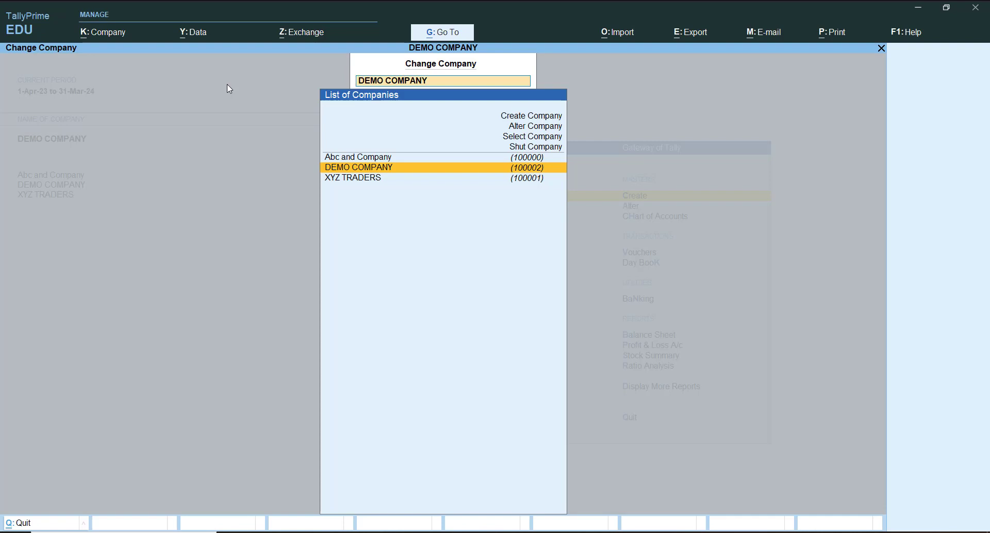
key(Up)
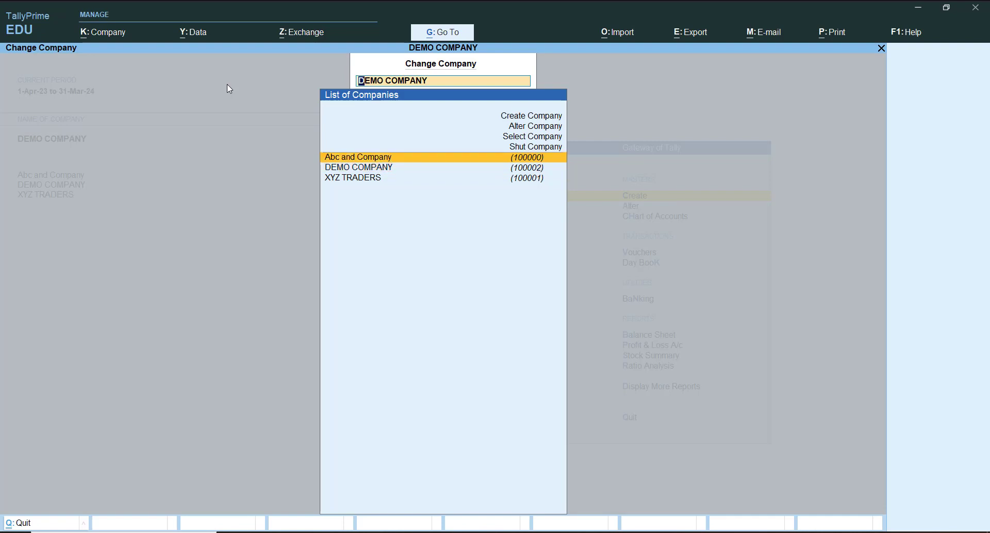
key(Return)
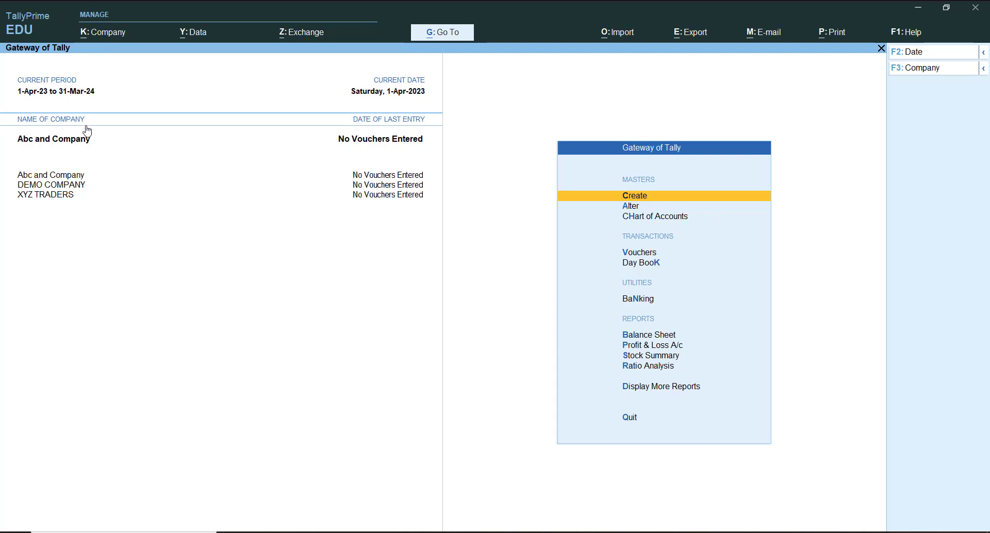
Step: Shut the company Abc and Company
click(96, 33)
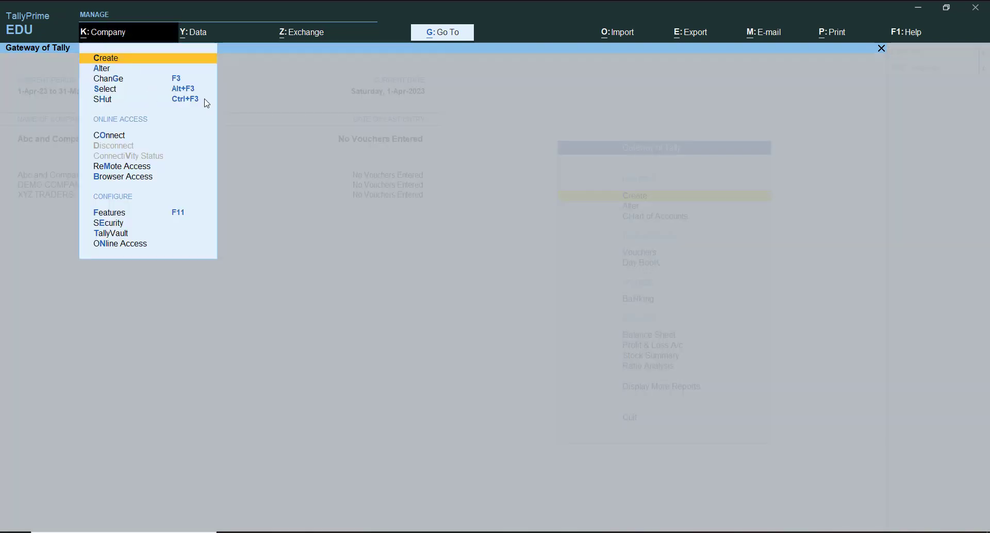
click(186, 101)
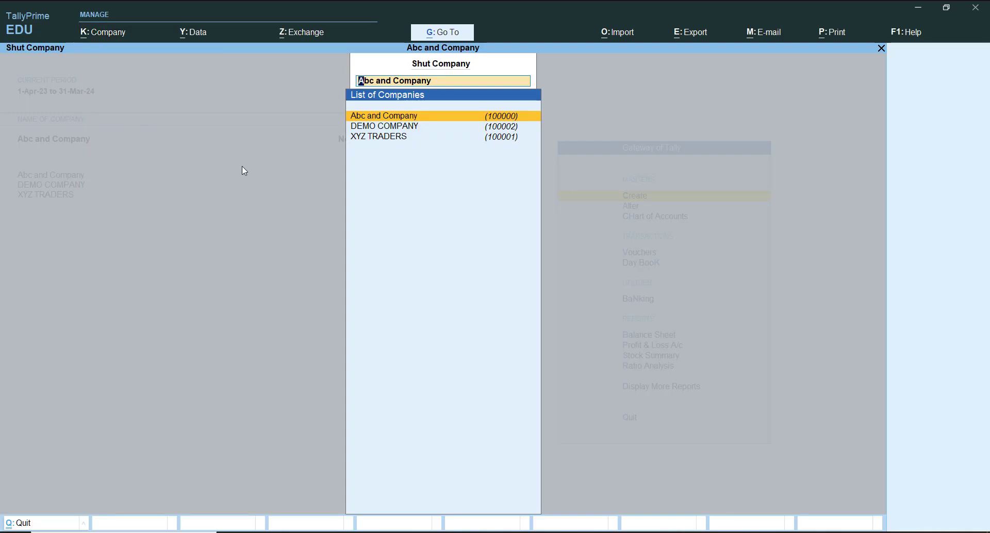
key(Return)
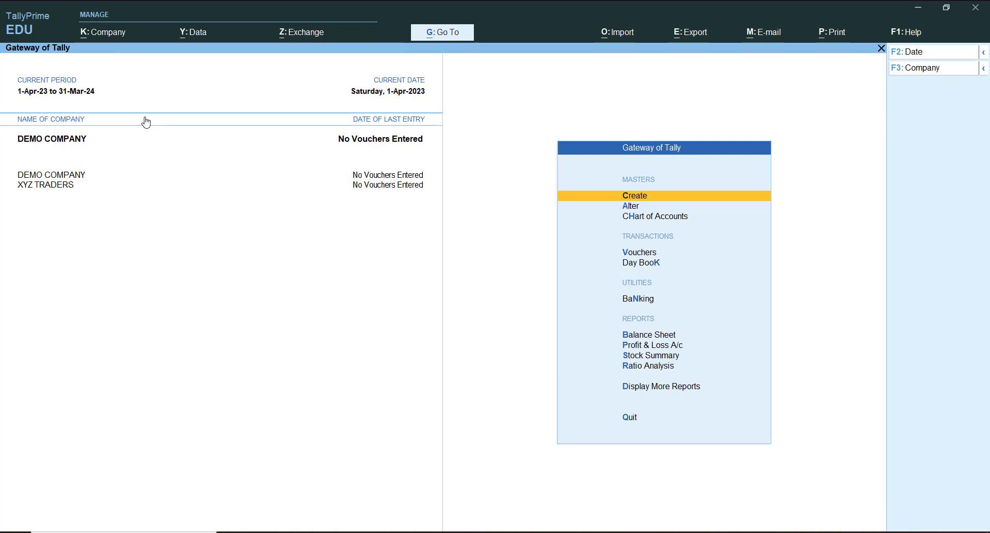
Step: Select Abc and Company from the TallyPrime data folder to load it again
click(107, 35)
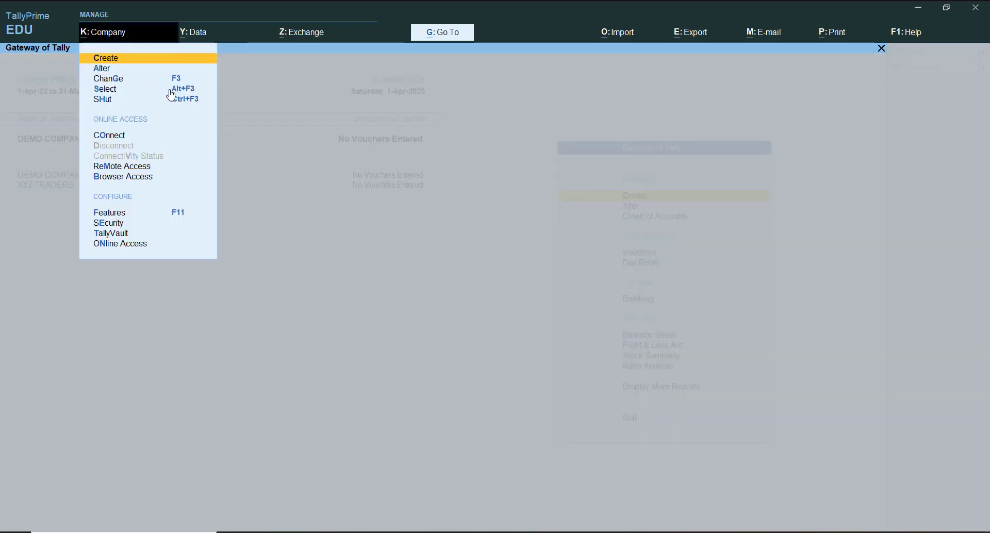
click(275, 111)
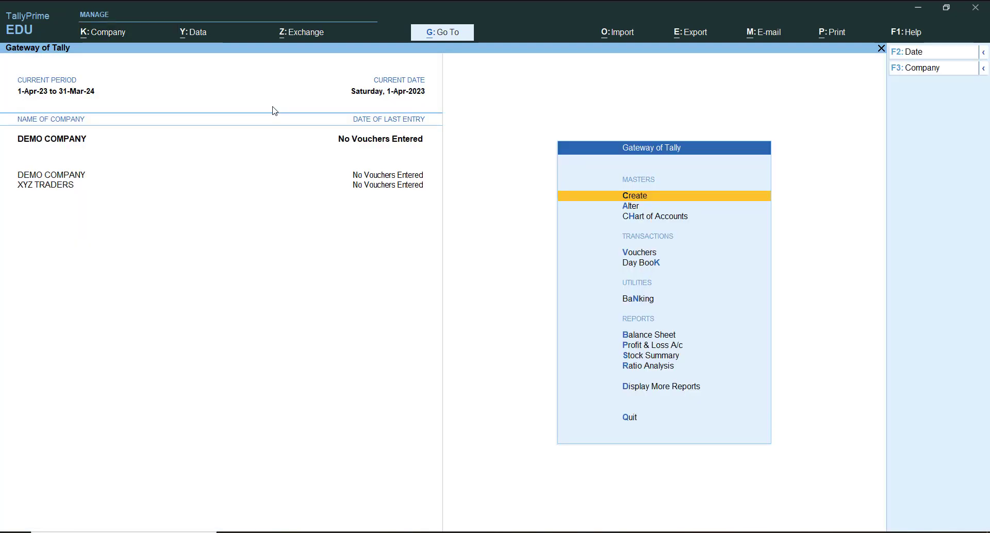
key(alt)
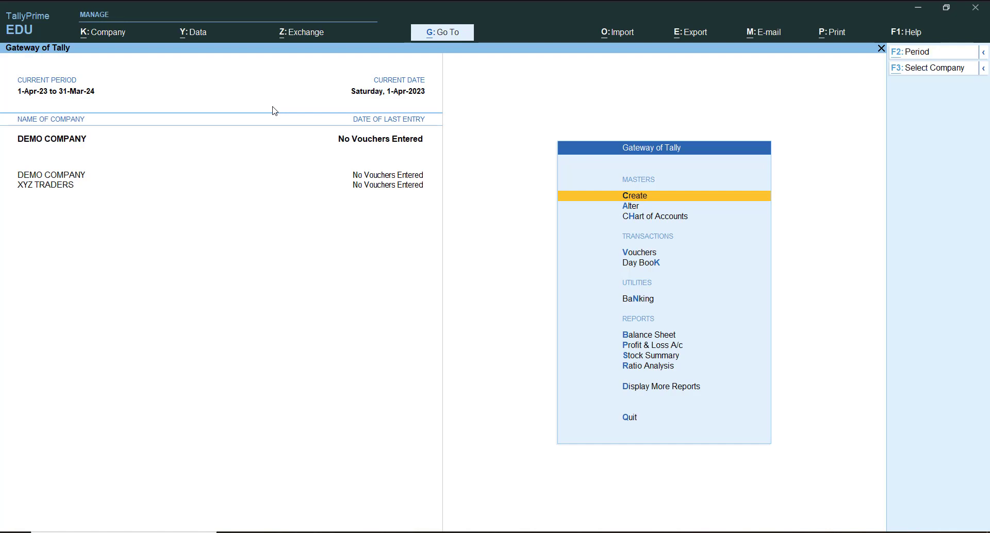
key(alt+F3)
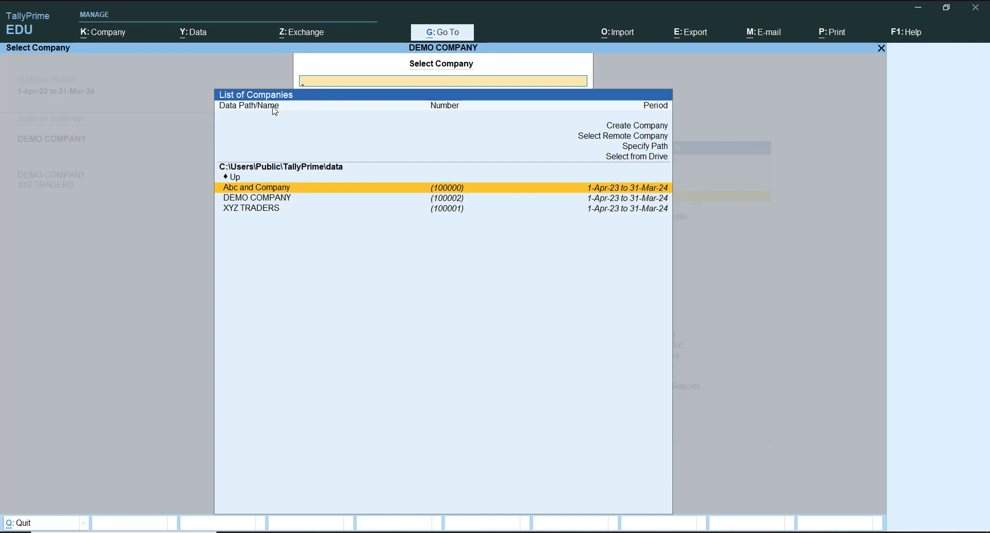
key(Return)
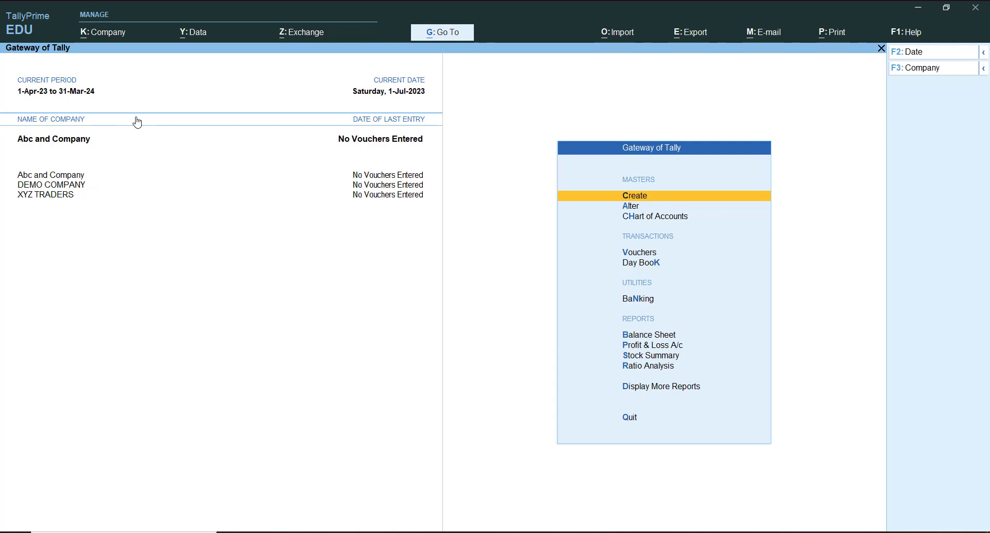
click(109, 38)
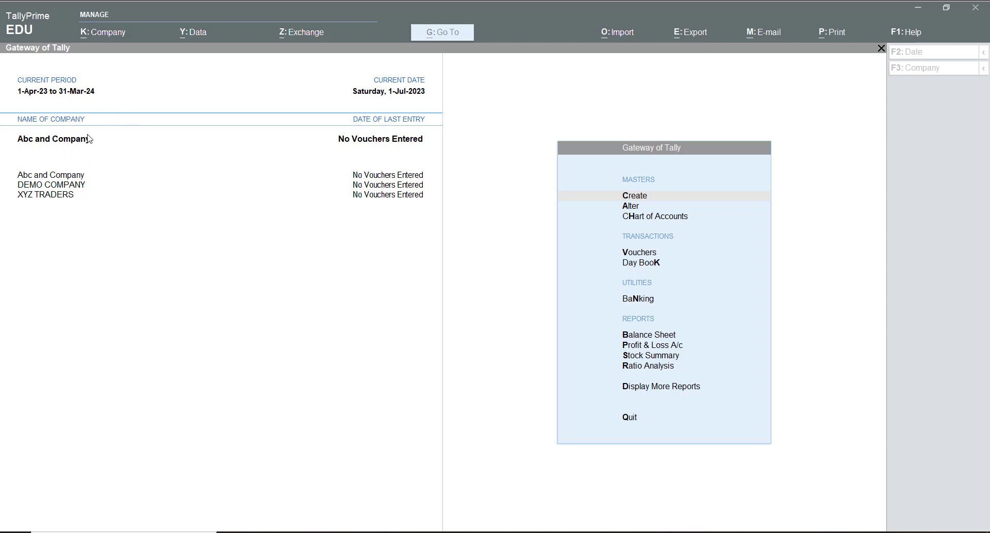
click(104, 36)
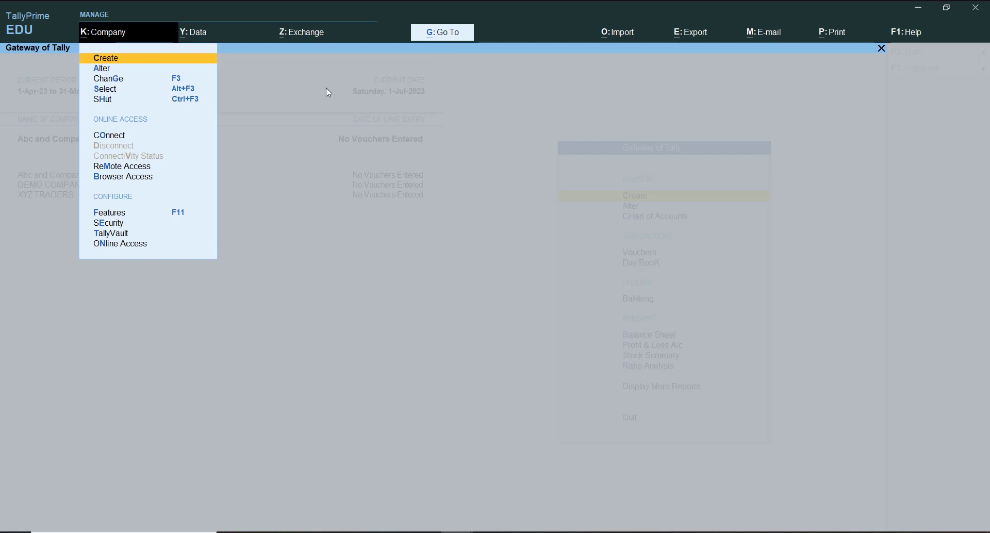
key(Escape)
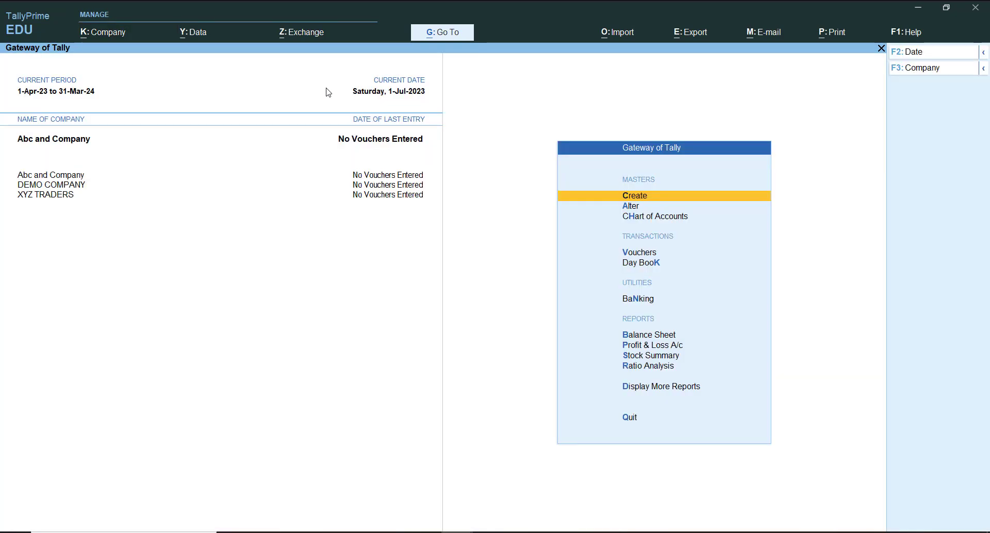
Step: Open Abc and Company for alteration and enter its fax number, keeping the other contact details
key(alt+k)
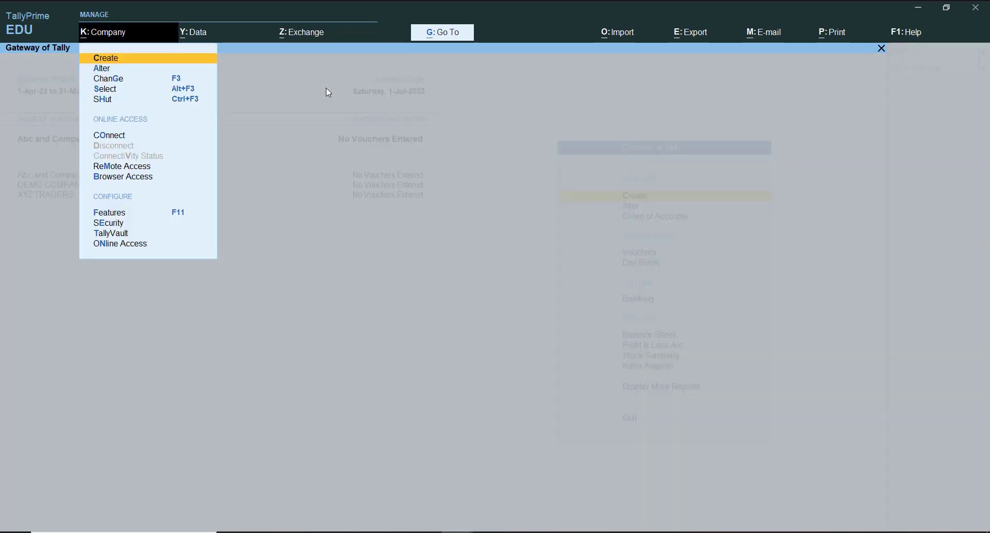
key(a)
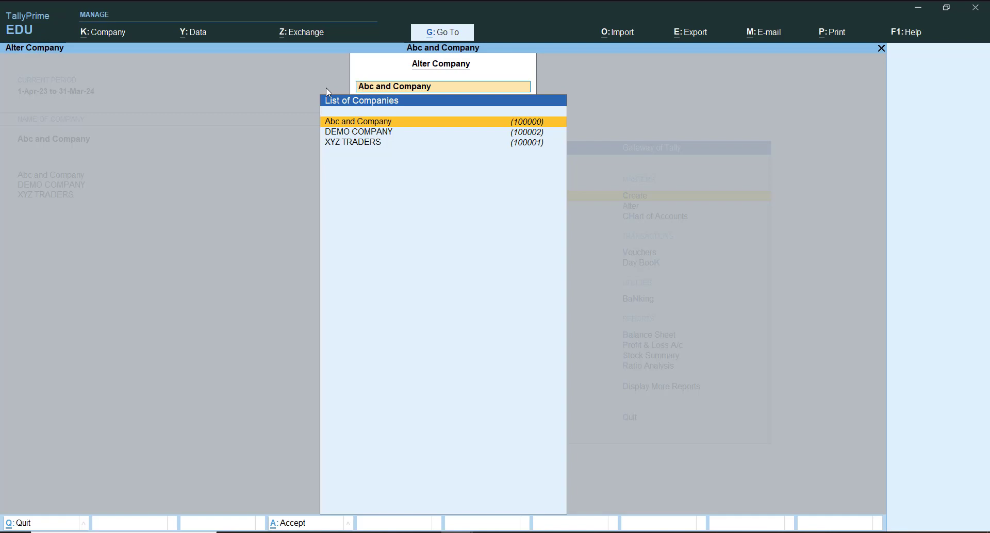
key(Return)
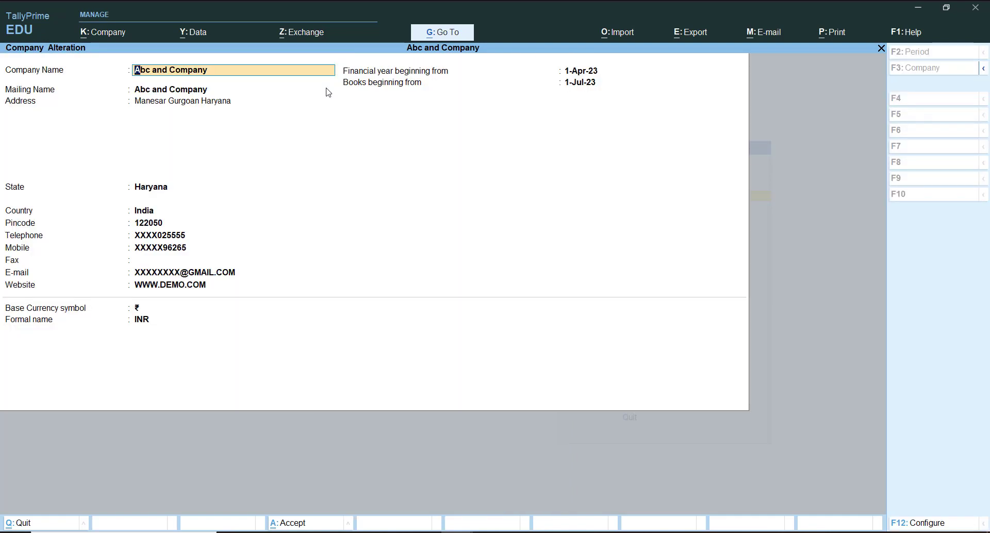
key(Return)
key(Return)
key(Return)
key(Return)
key(Return)
key(Return)
key(Return)
key(Return)
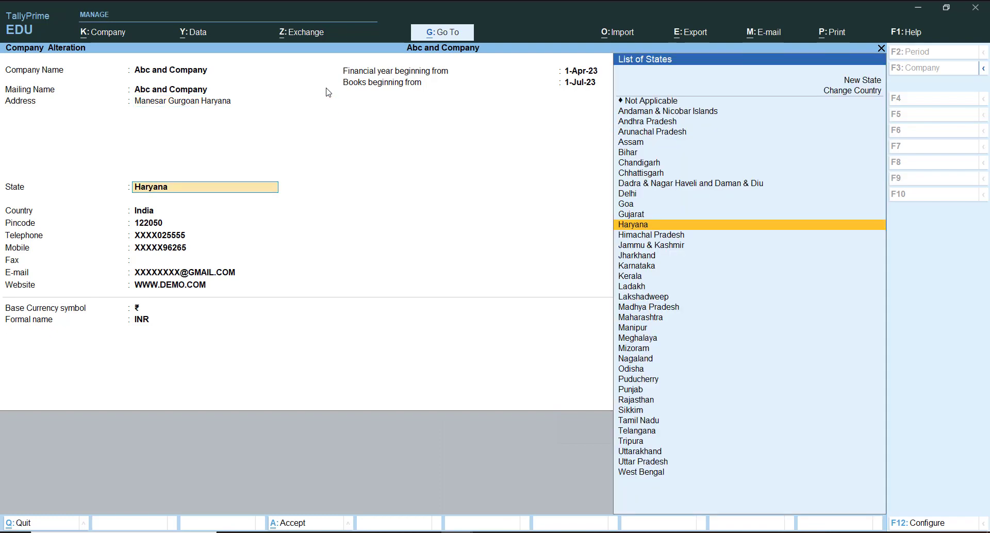
key(Return)
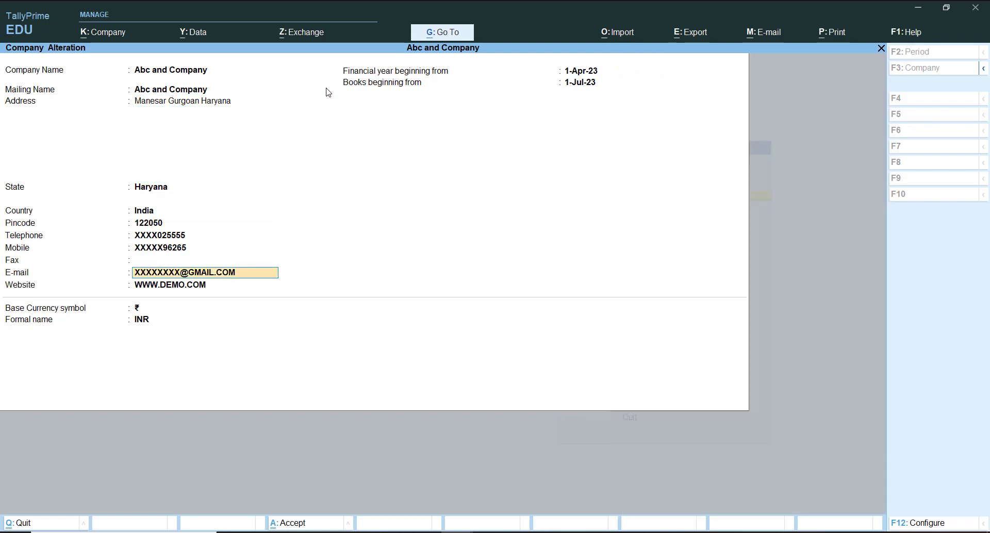
key(Return)
key(Up)
key(Up)
text(X)
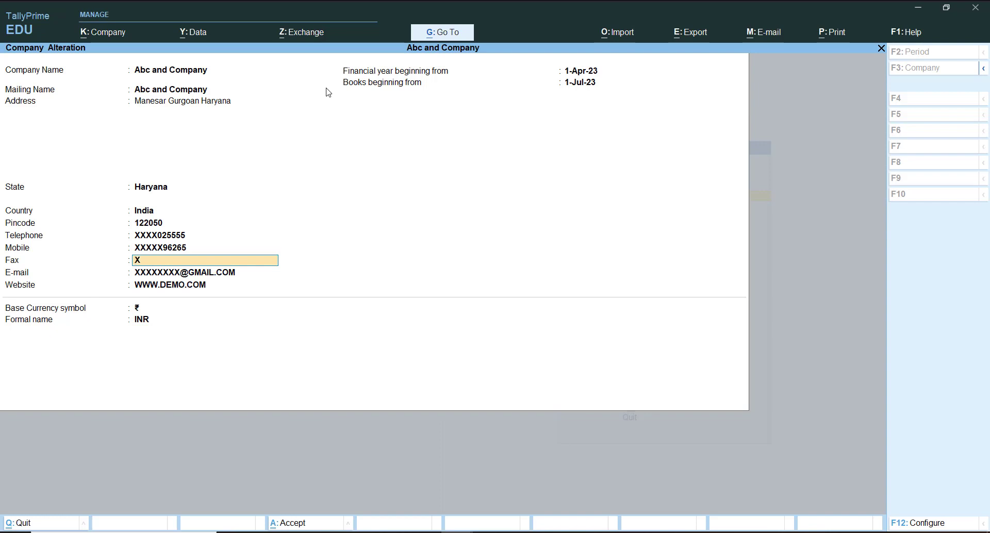
text(XXXX055454)
key(Return)
key(Return)
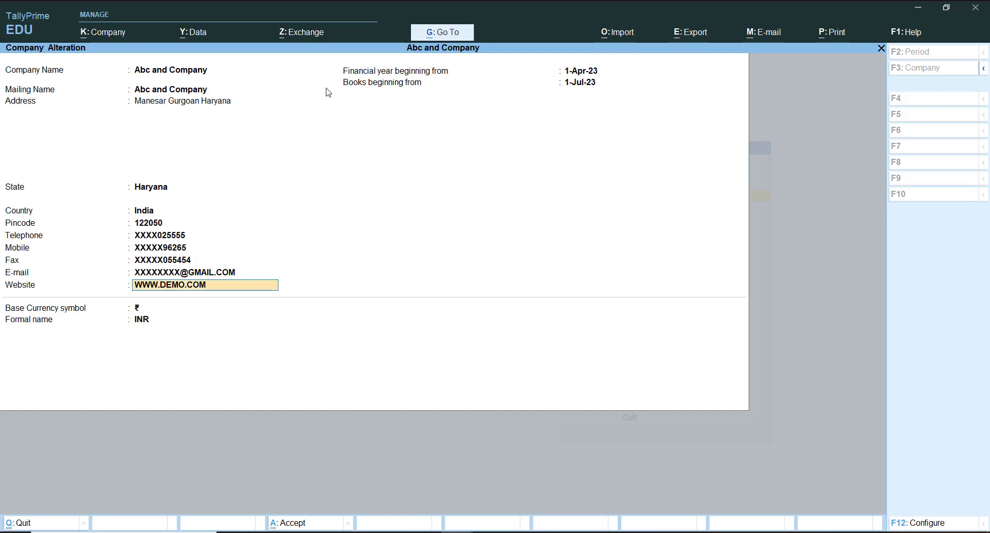
Step: Go back to the pincode of Abc and Company and replace it with the new pincode
key(Return)
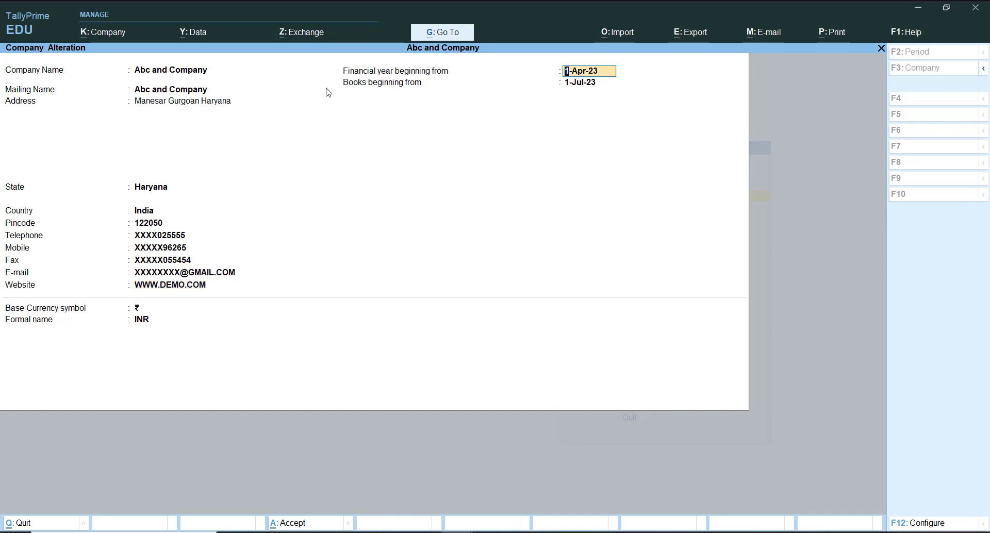
key(BackSpace)
key(BackSpace)
key(BackSpace)
key(BackSpace)
key(BackSpace)
key(BackSpace)
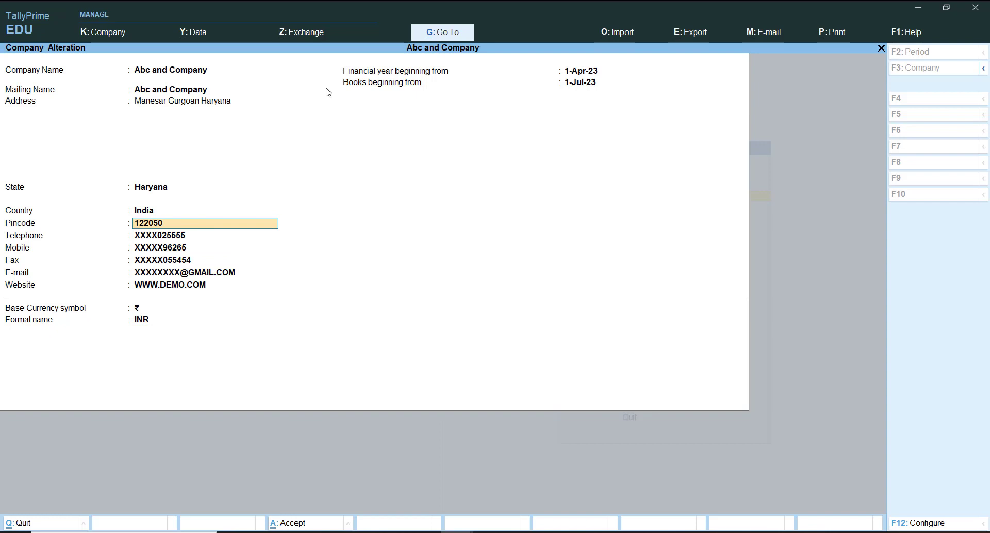
text(1225)
key(BackSpace)
text(051)
Step: Keep the remaining details of Abc and Company, accept the alteration and return to the Gateway of Tally
key(Return)
key(Return)
key(Return)
key(Return)
key(Return)
key(Return)
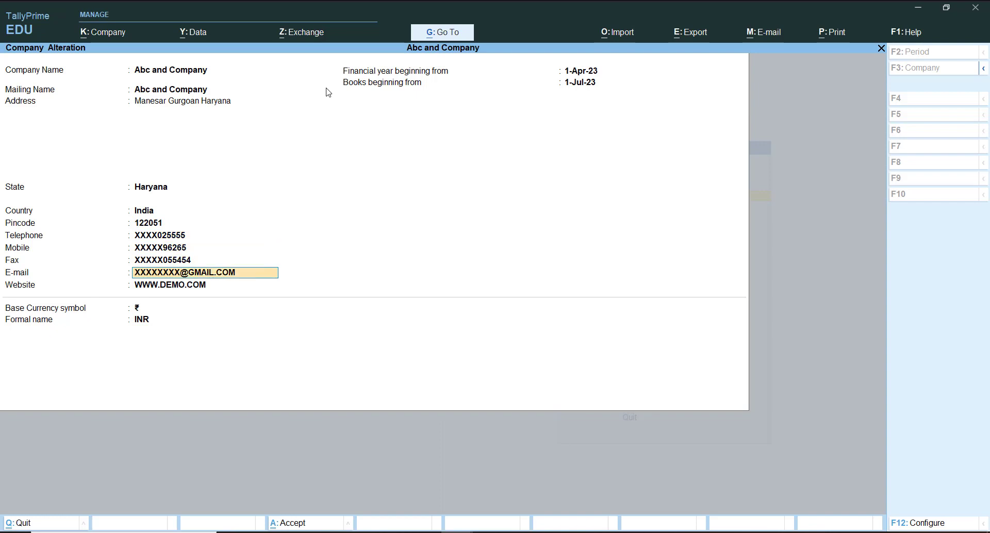
key(Return)
key(Return)
key(Return)
key(Return)
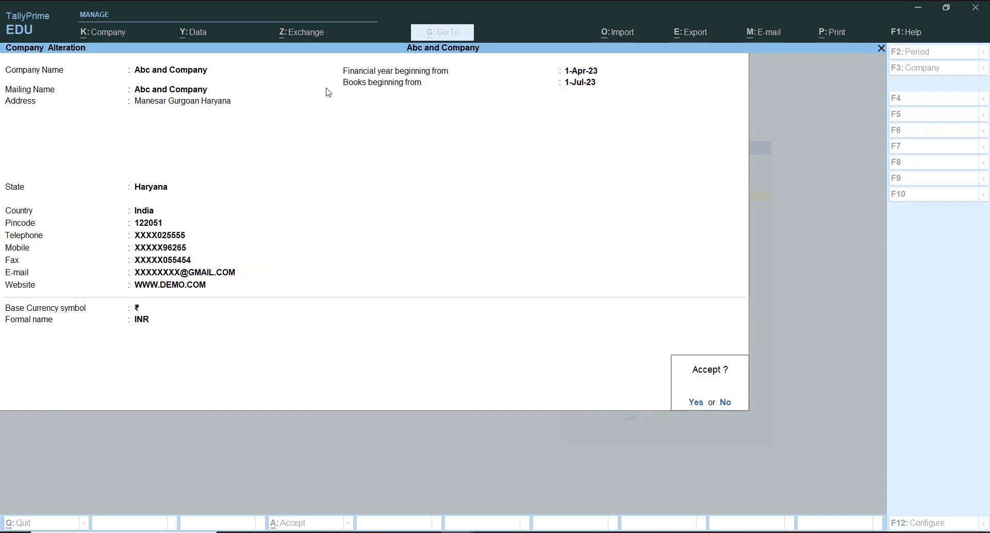
key(y)
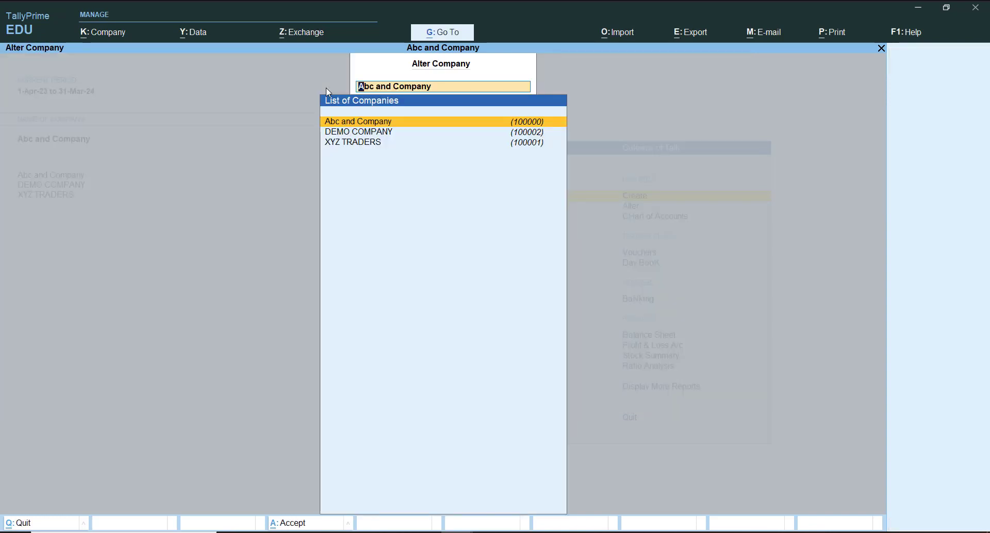
key(Escape)
key(Escape)
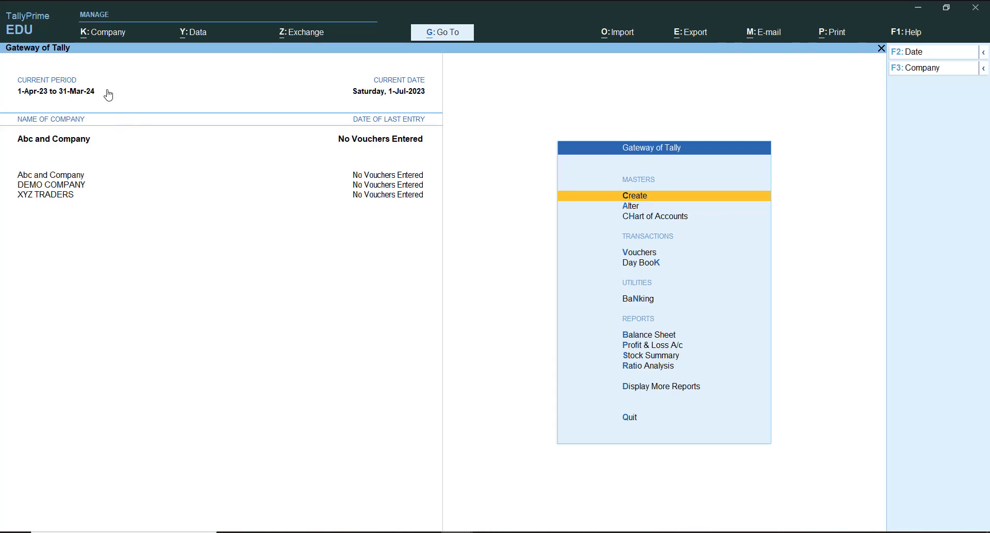
click(94, 35)
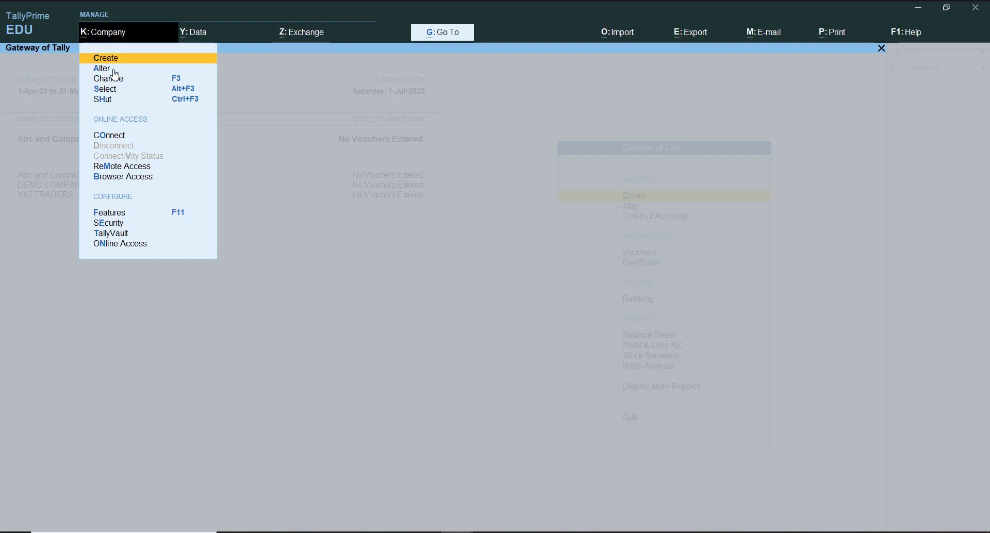
click(311, 115)
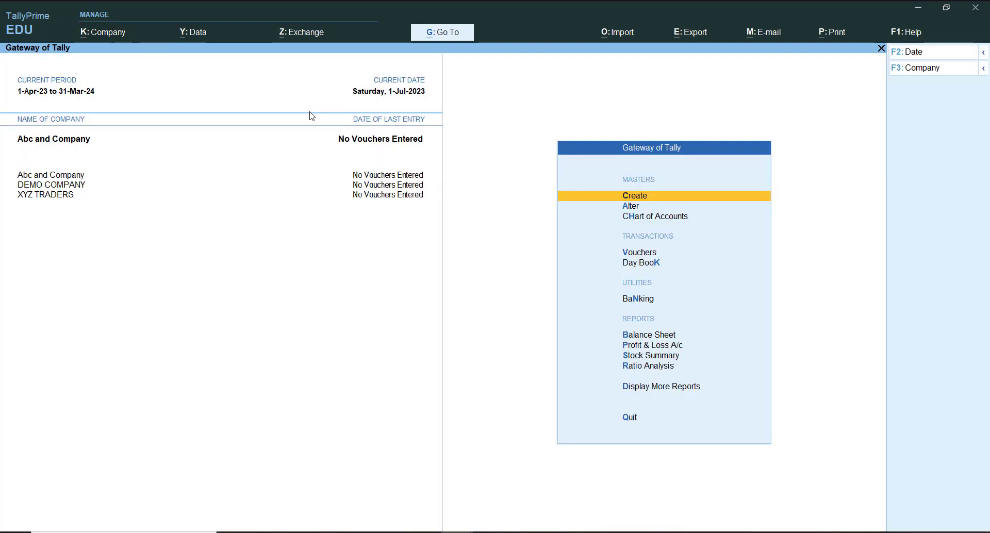
key(Down)
key(Down)
key(Down)
key(Down)
Step: Open DEMO COMPANY for alteration and try to delete it, declining the final deletion confirmation
key(alt+k)
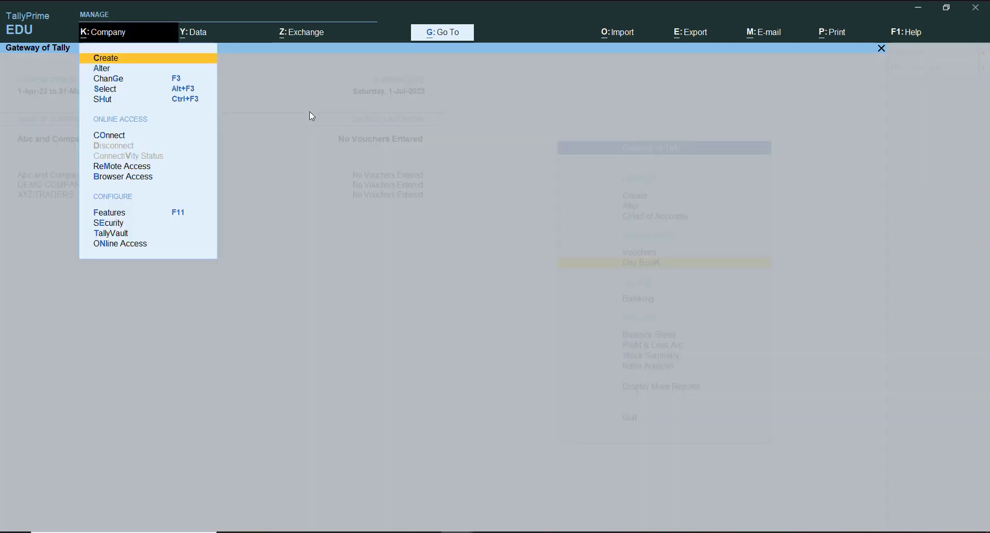
key(a)
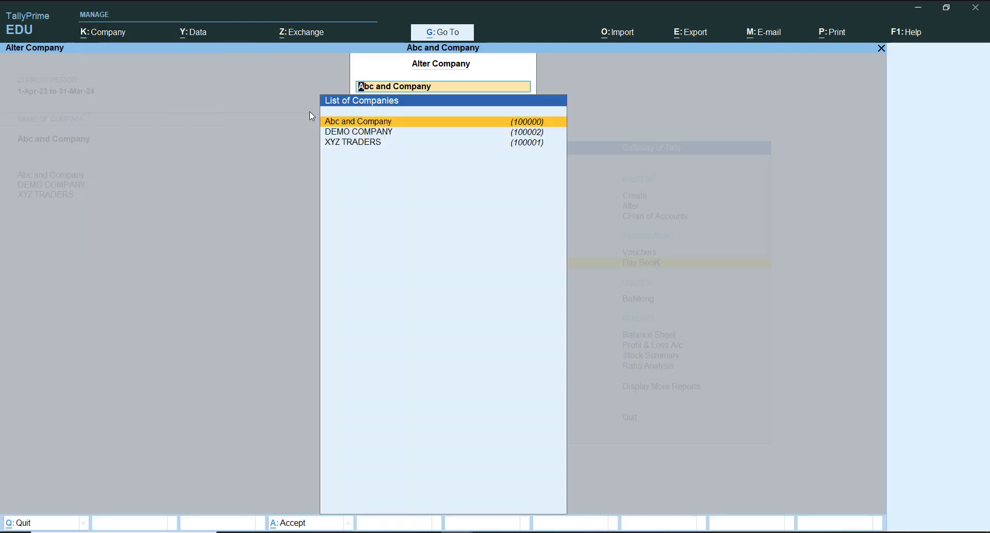
key(Down)
key(Return)
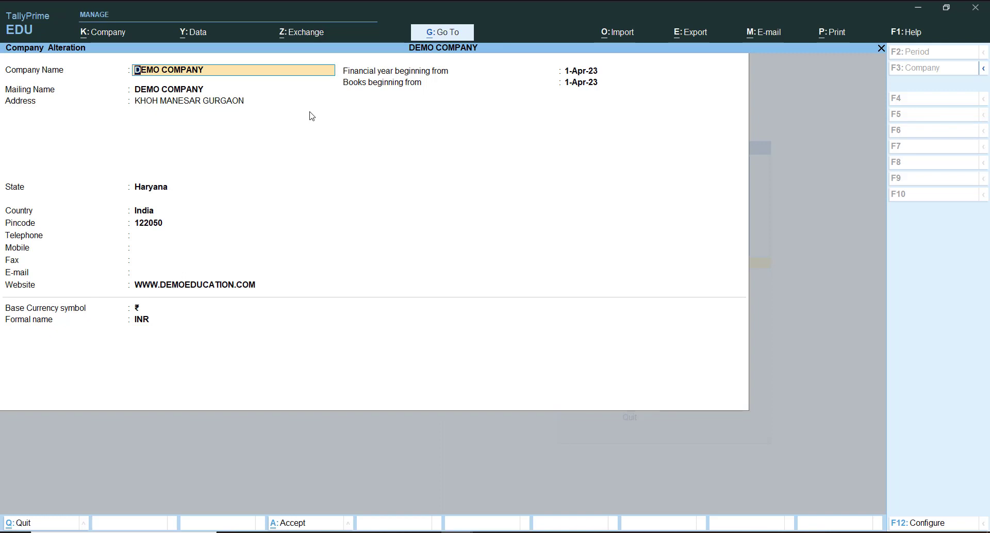
key(alt+d)
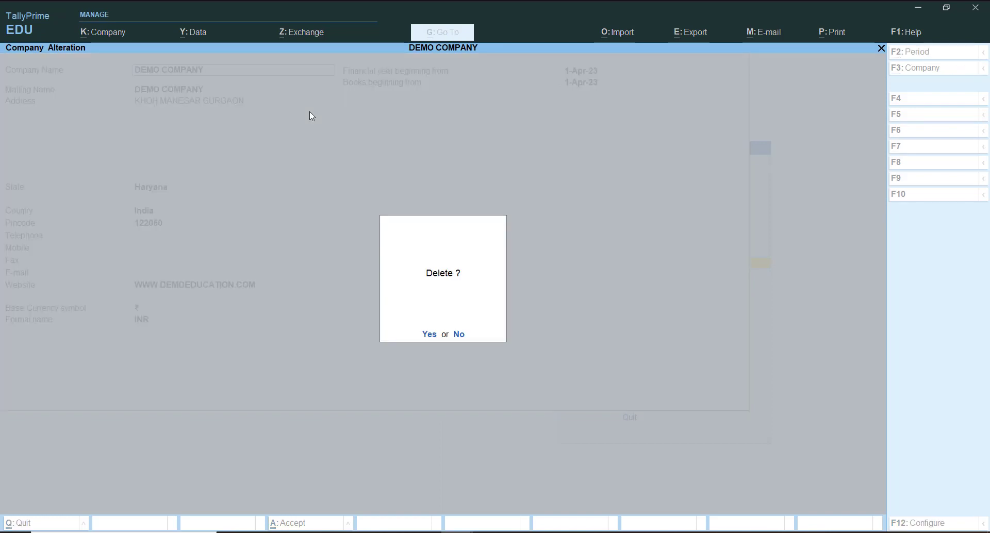
key(y)
key(n)
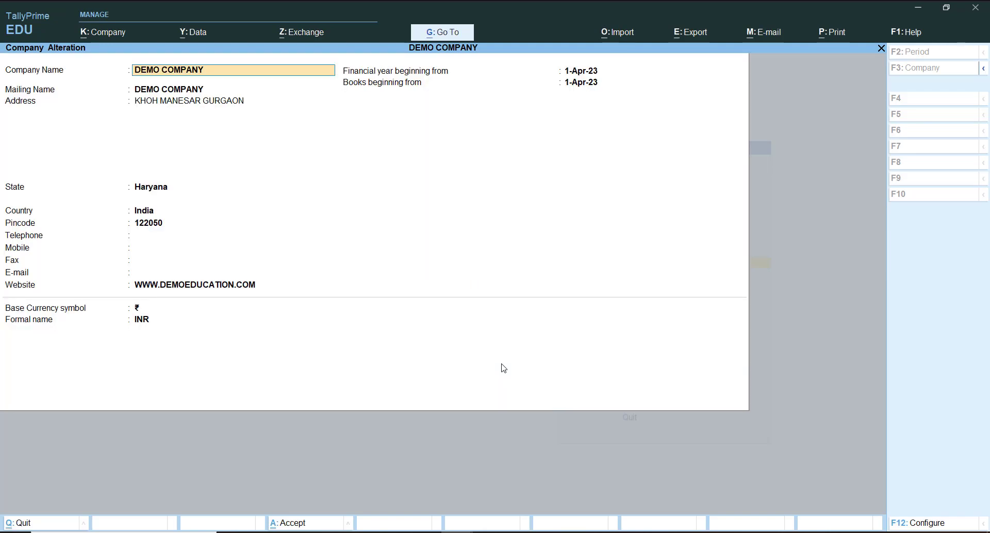
Step: Leave the alteration of DEMO COMPANY without changes and return to the Gateway of Tally
key(Escape)
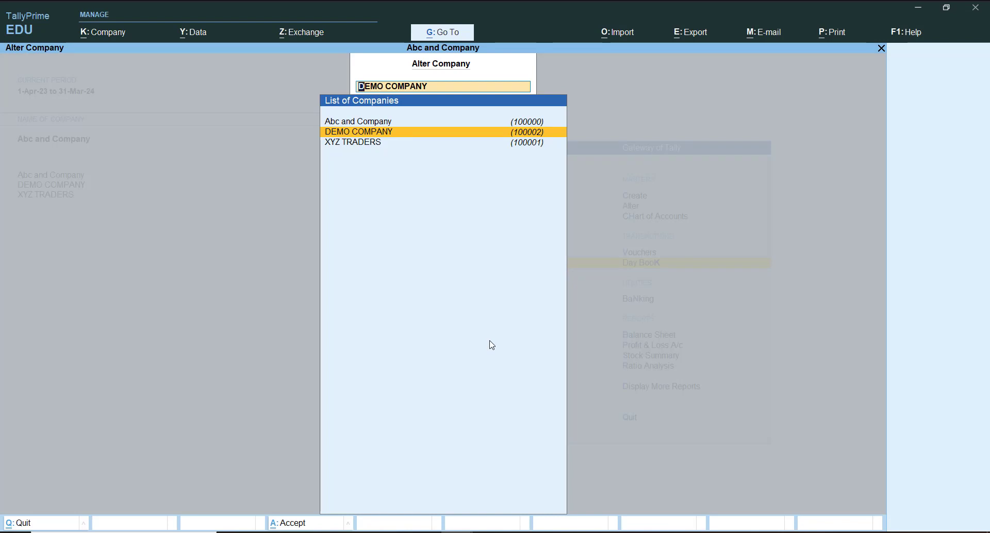
key(Escape)
key(Escape)
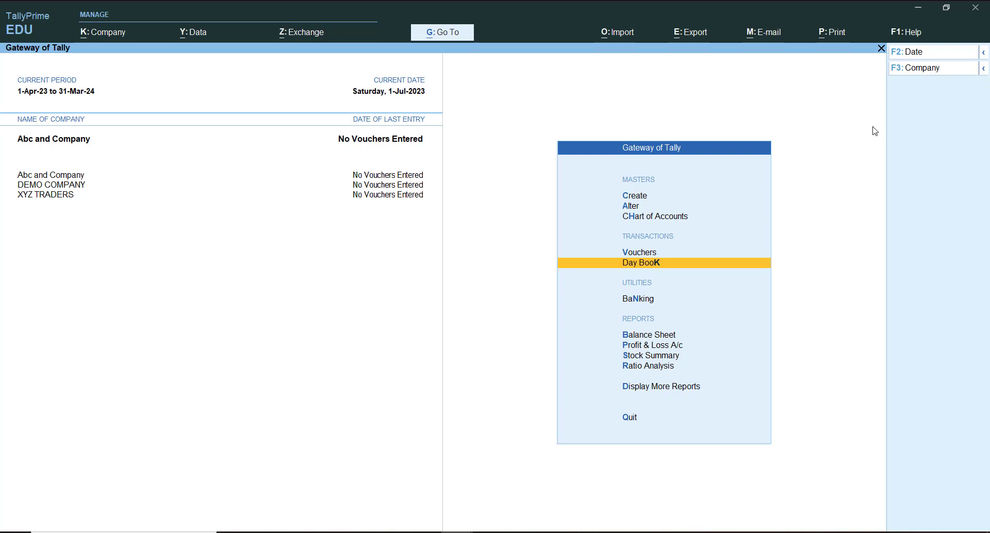
key(alt)
key(ctrl)
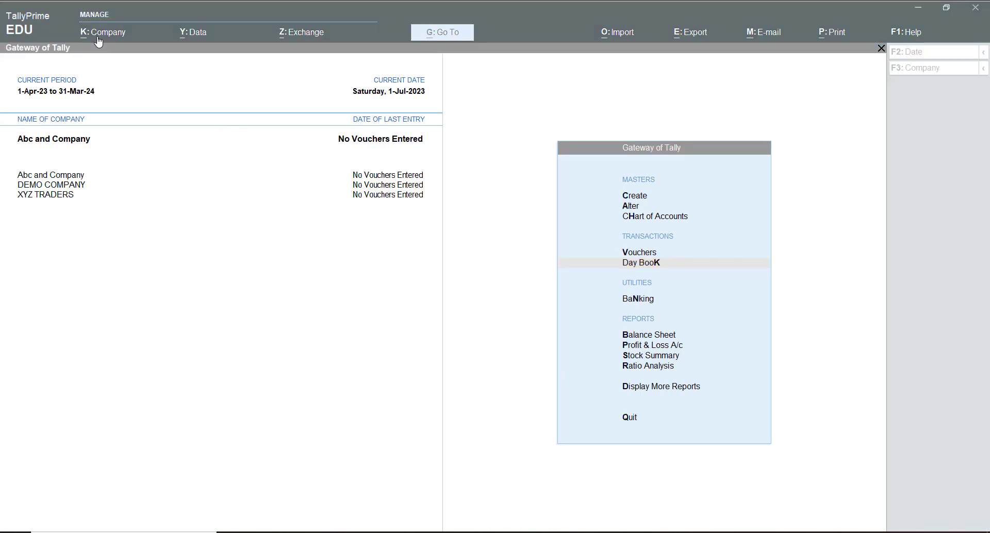
Step: Open Abc and Company for alteration and go through its details as far as the e-mail field
click(98, 39)
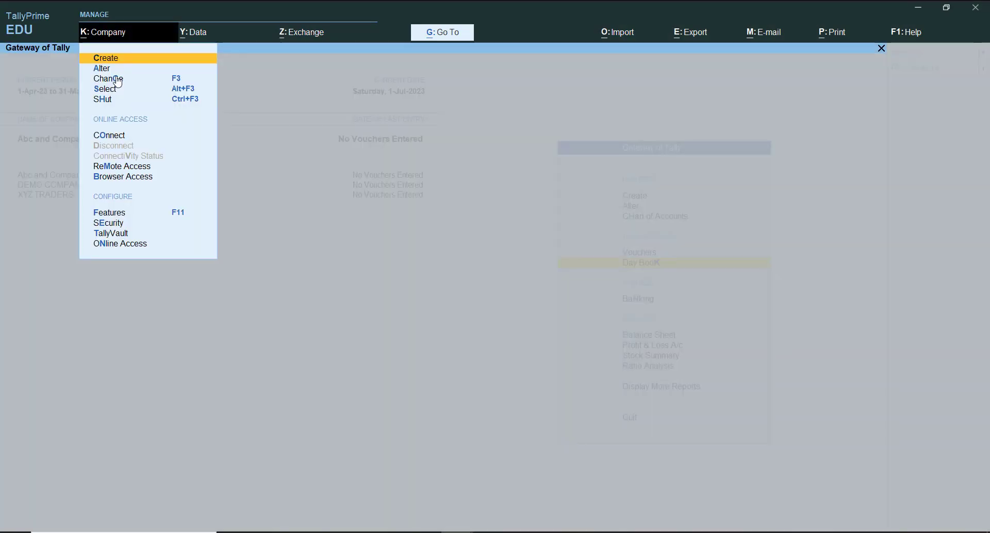
click(117, 72)
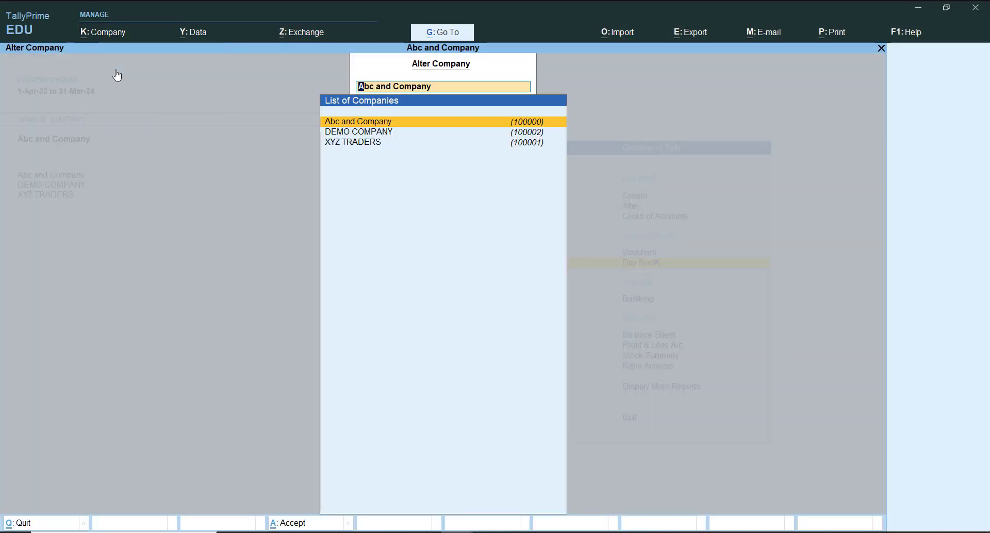
key(Return)
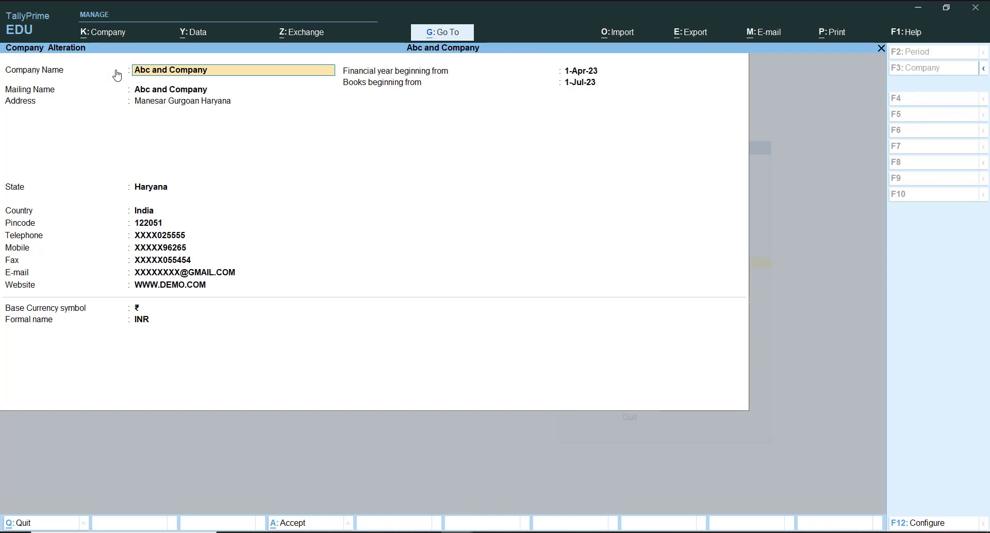
key(Return)
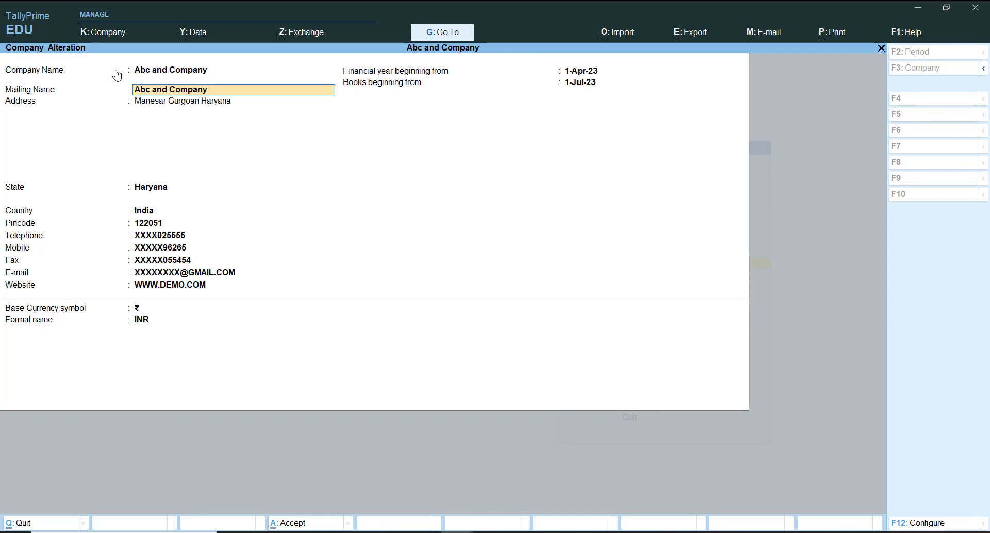
key(Return)
key(Return)
key(Return)
key(Return)
key(Return)
key(Return)
key(Return)
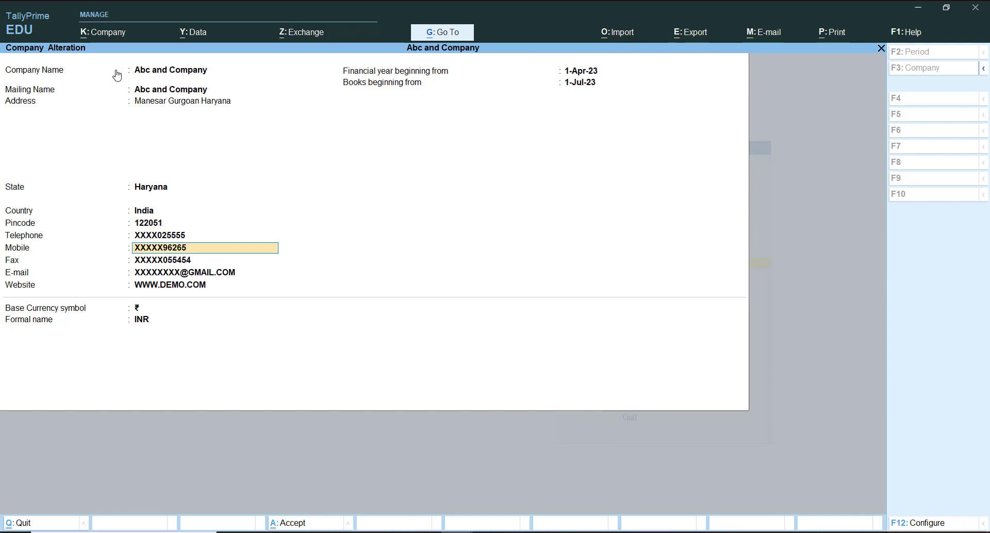
key(Return)
key(Return)
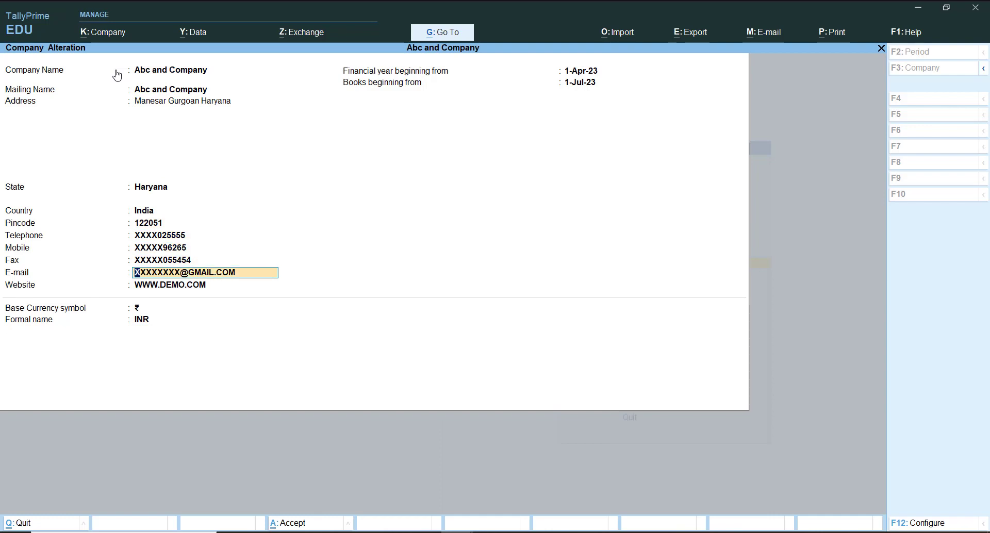
Step: Move back through the details of Abc and Company to the company name
key(Up)
key(Up)
key(Up)
key(Up)
key(Up)
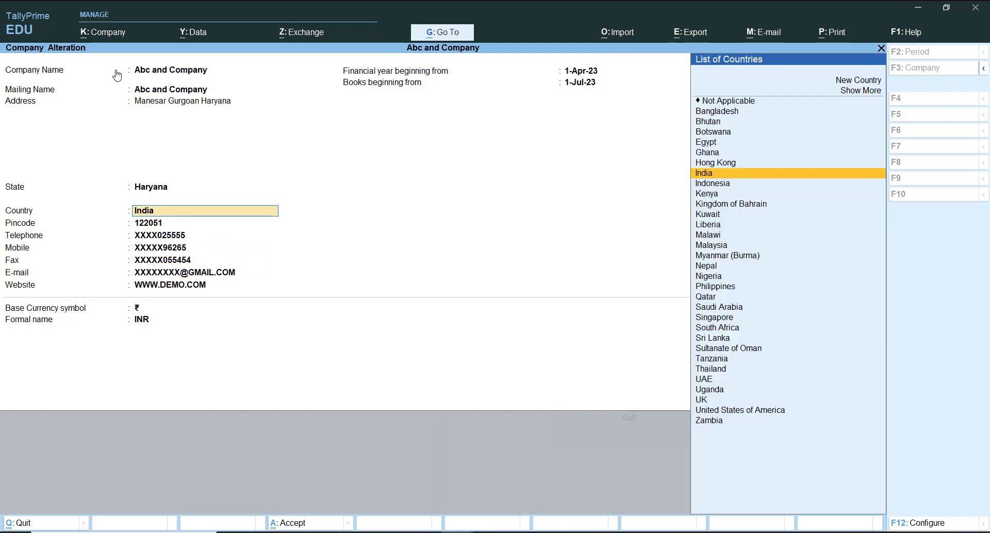
key(Up)
key(Up)
key(Up)
key(Up)
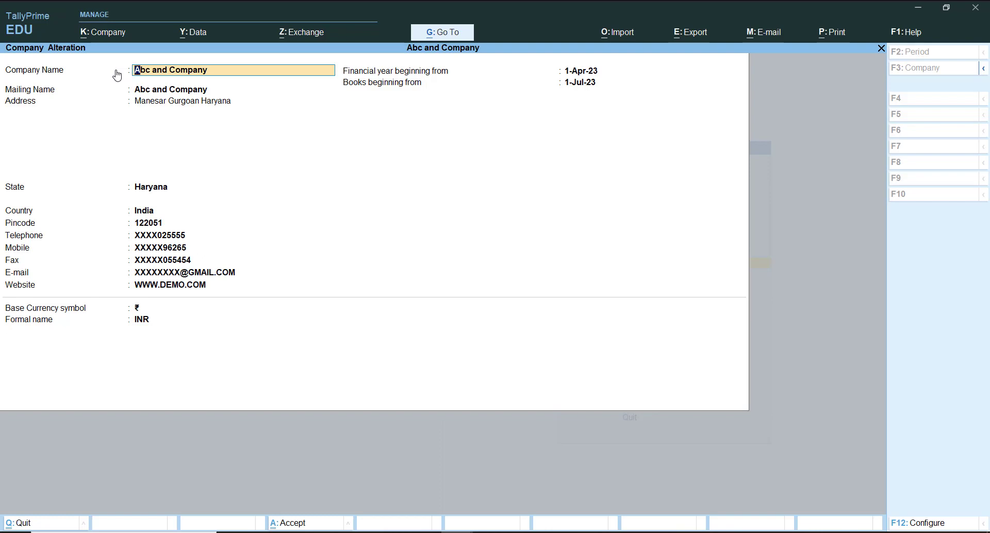
Step: Go through the details of Abc and Company to the telephone field, then leave the alteration unsaved and return to the Gateway of Tally
key(Return)
key(Return)
key(Return)
key(Return)
key(Return)
key(Return)
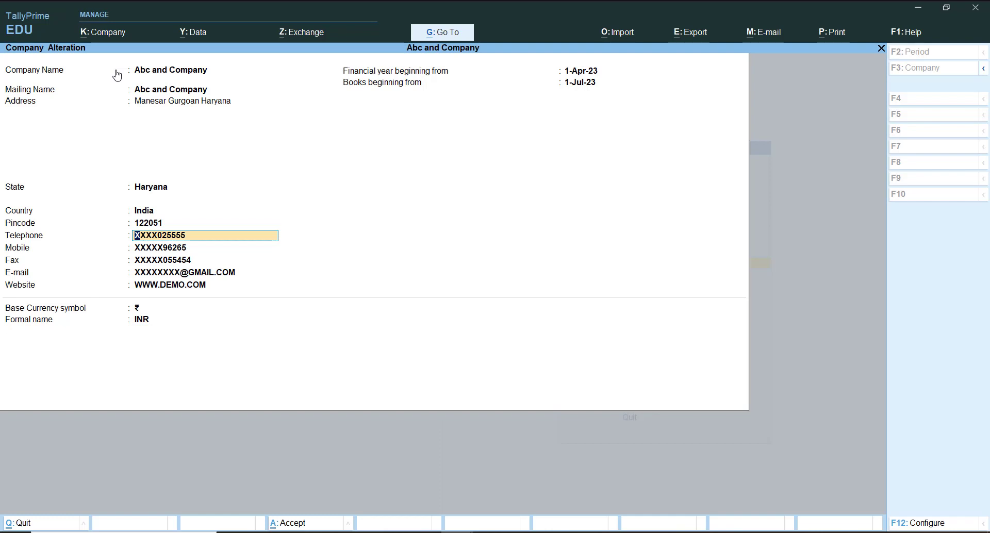
key(BackSpace)
key(Escape)
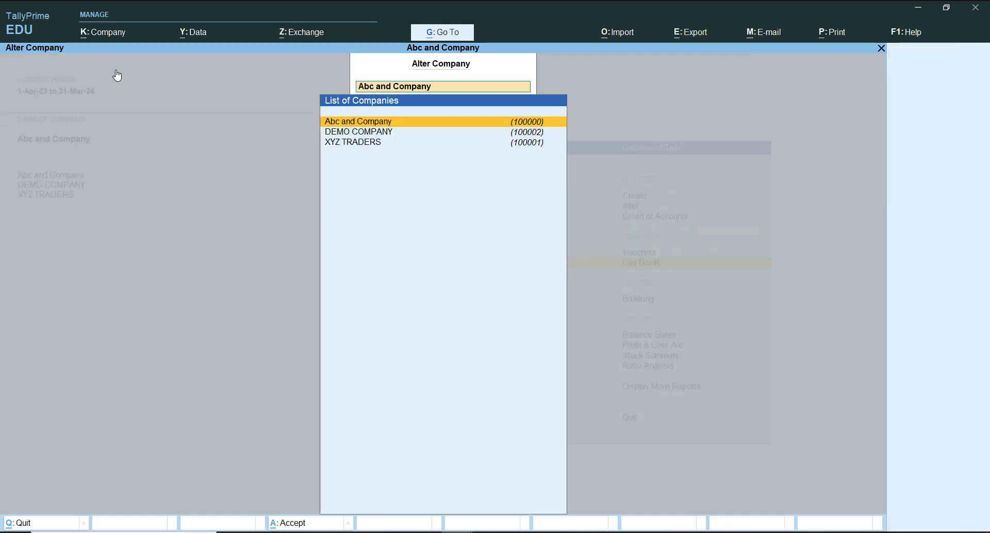
key(Escape)
key(Escape)
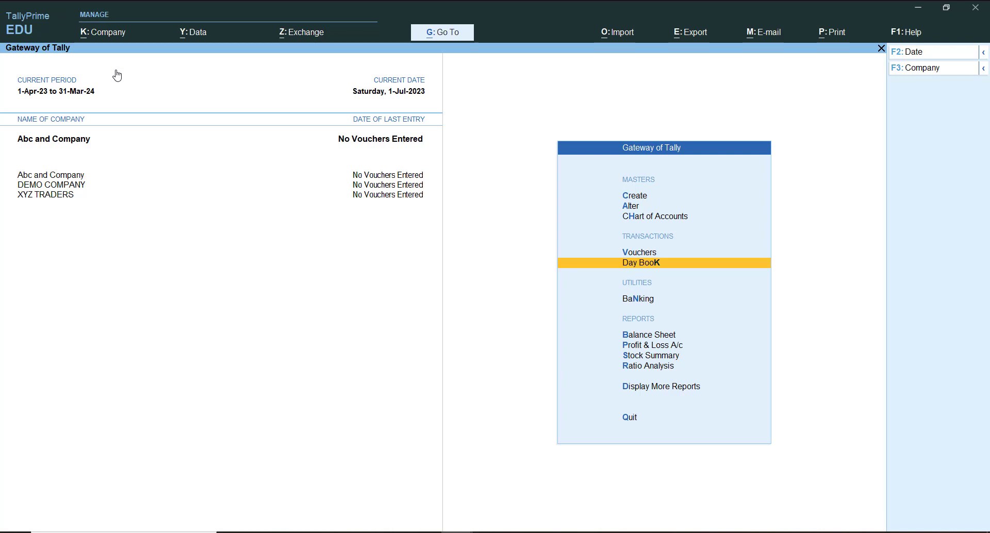
Step: Change the current company to DEMO COMPANY and review the available company commands
click(105, 38)
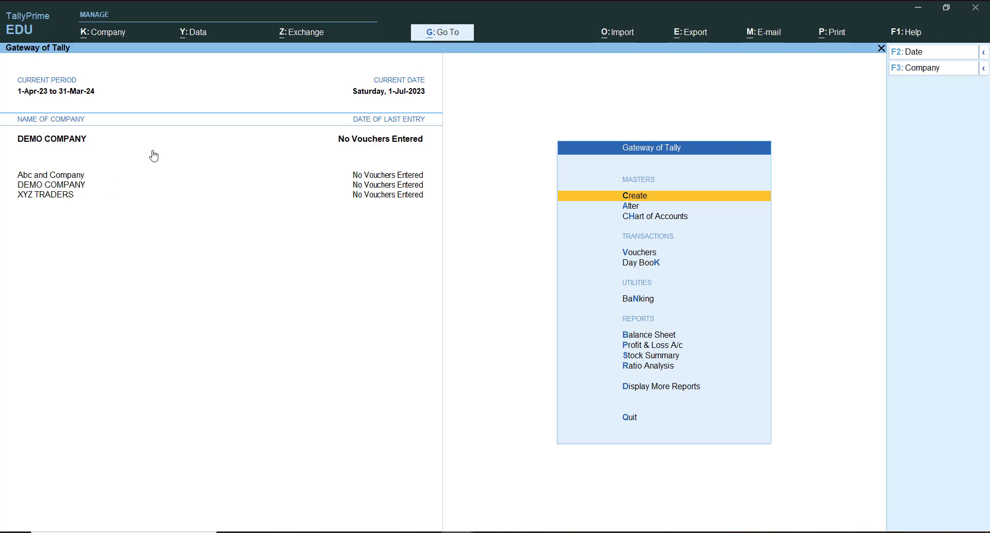
click(103, 37)
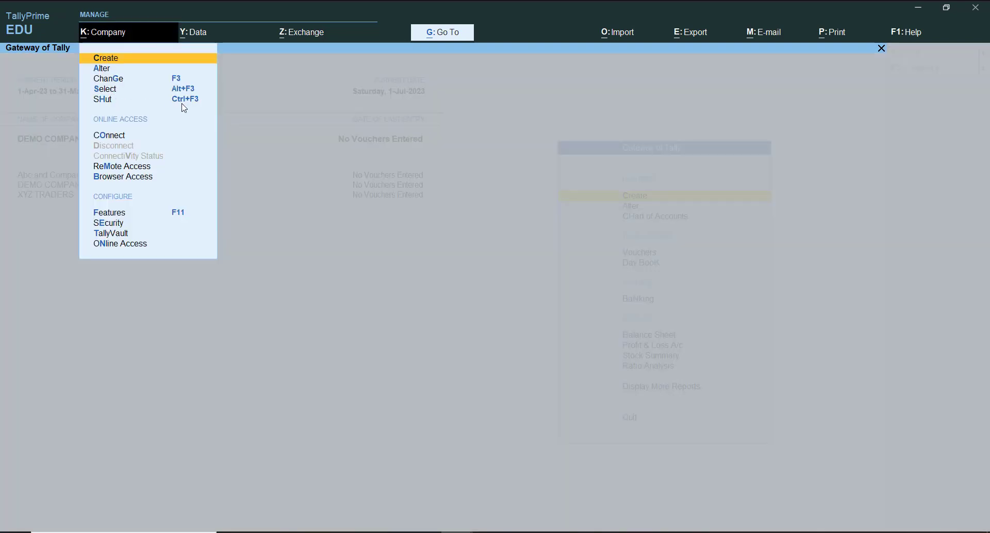
click(304, 115)
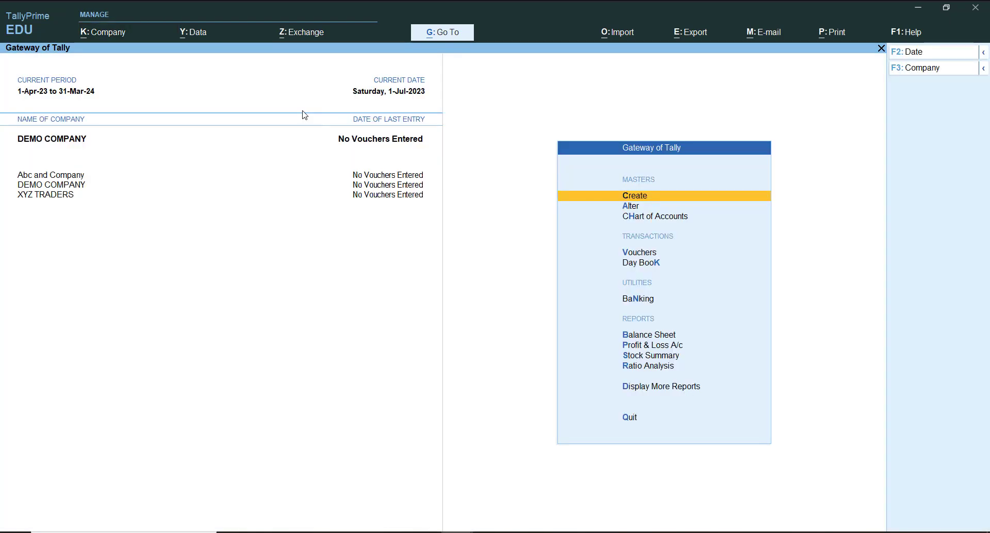
Step: Shut Abc and Company and DEMO COMPANY
key(ctrl+F3)
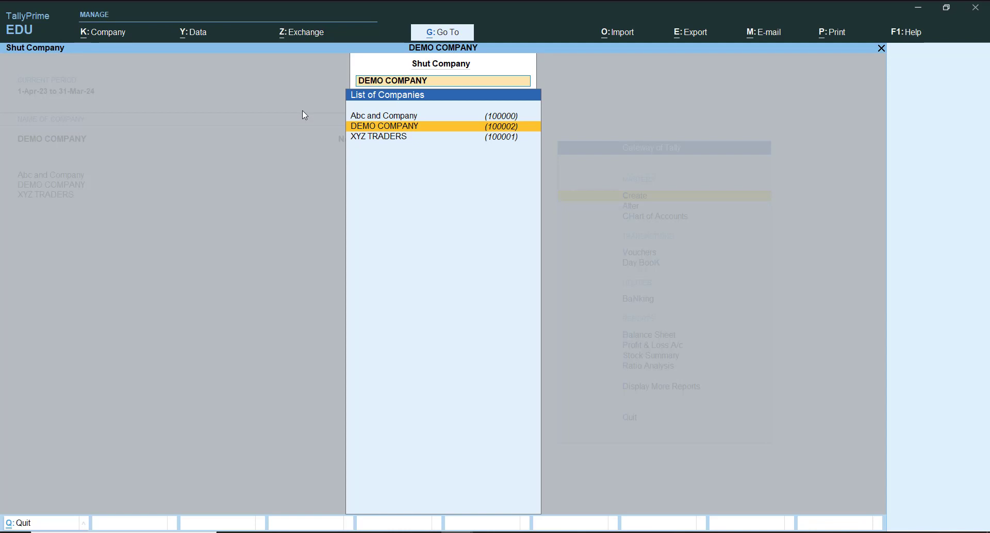
key(Up)
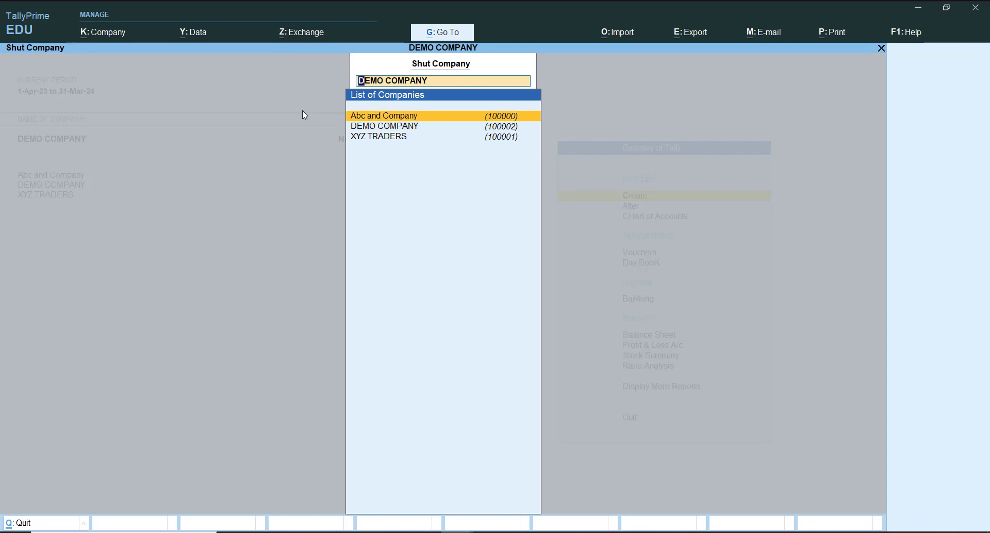
key(Return)
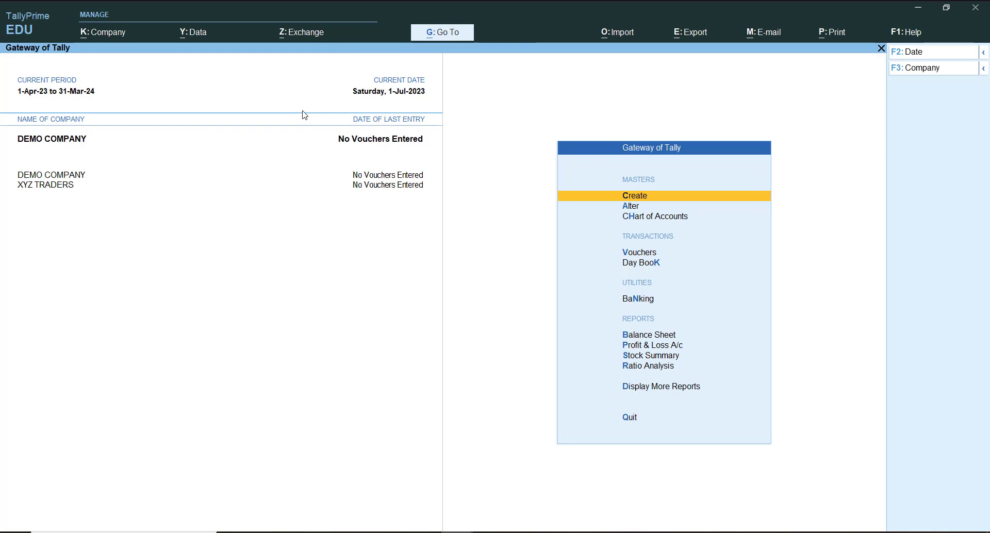
key(ctrl+F3)
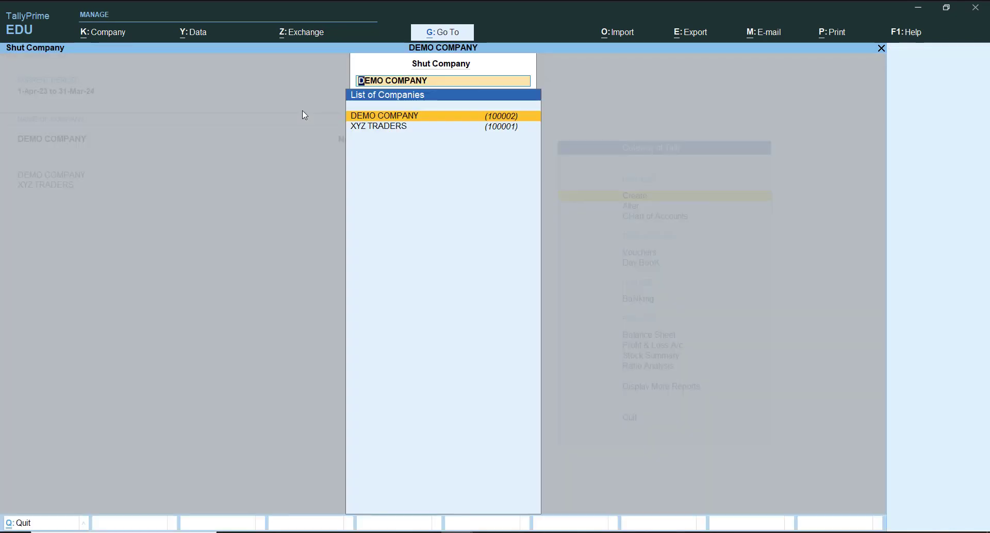
key(Return)
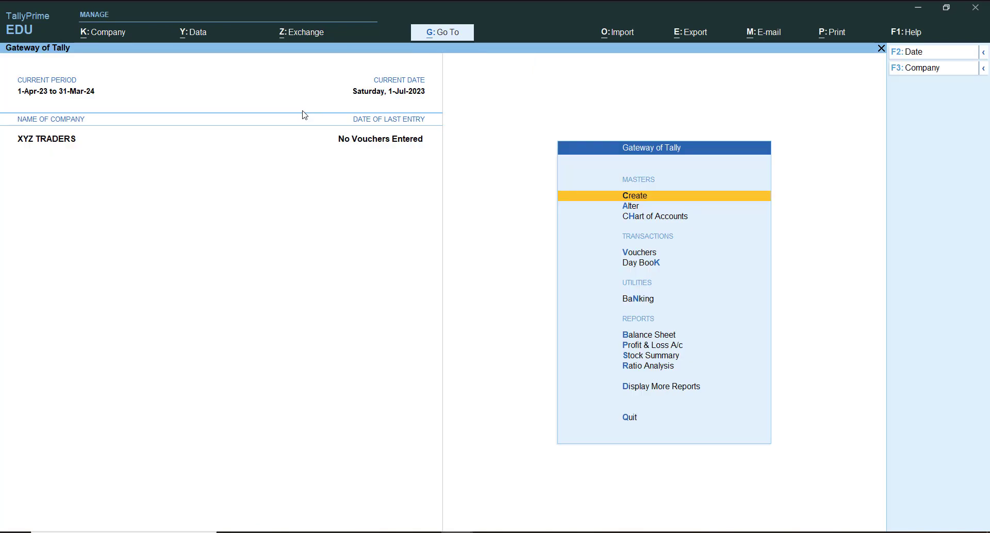
Step: Shut XYZ TRADERS and load Abc and Company as the open company
key(ctrl)
key(ctrl+F3)
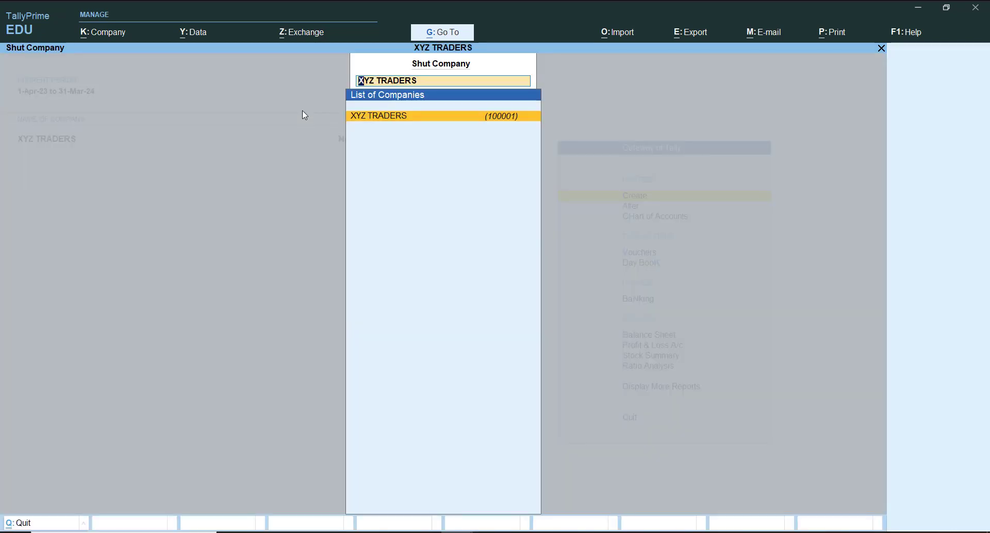
key(Return)
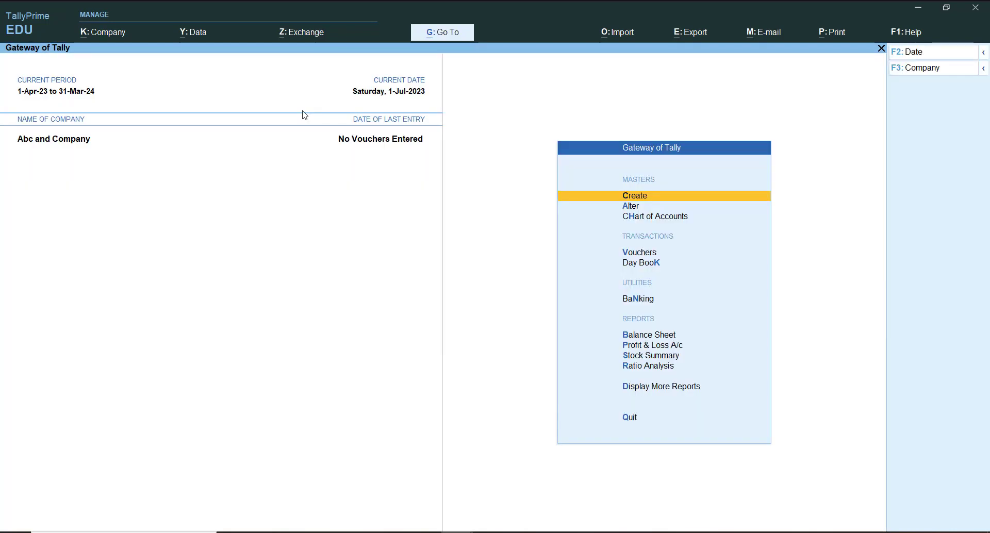
Step: Bring up the list of companies for selection and minimize everything to show the desktop
key(F3)
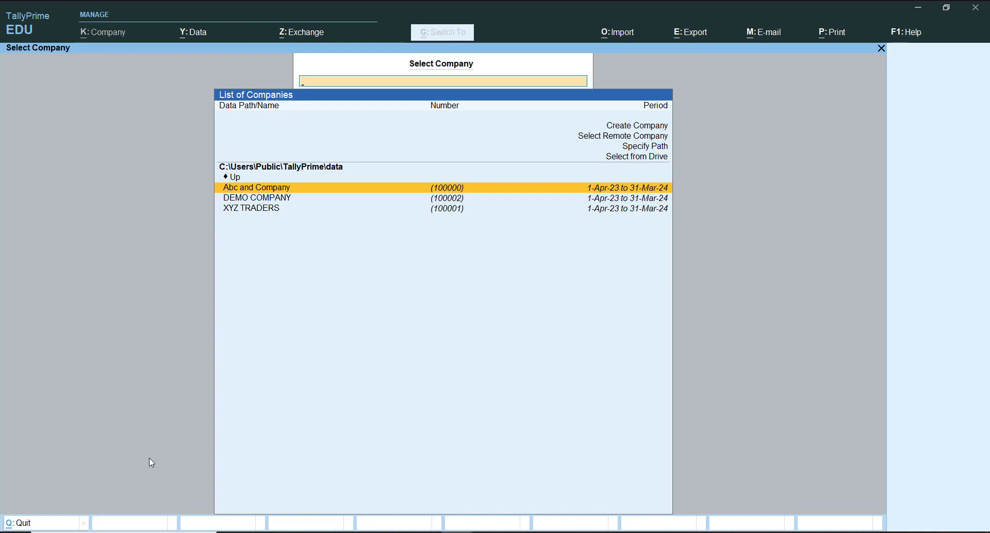
key(super+d)
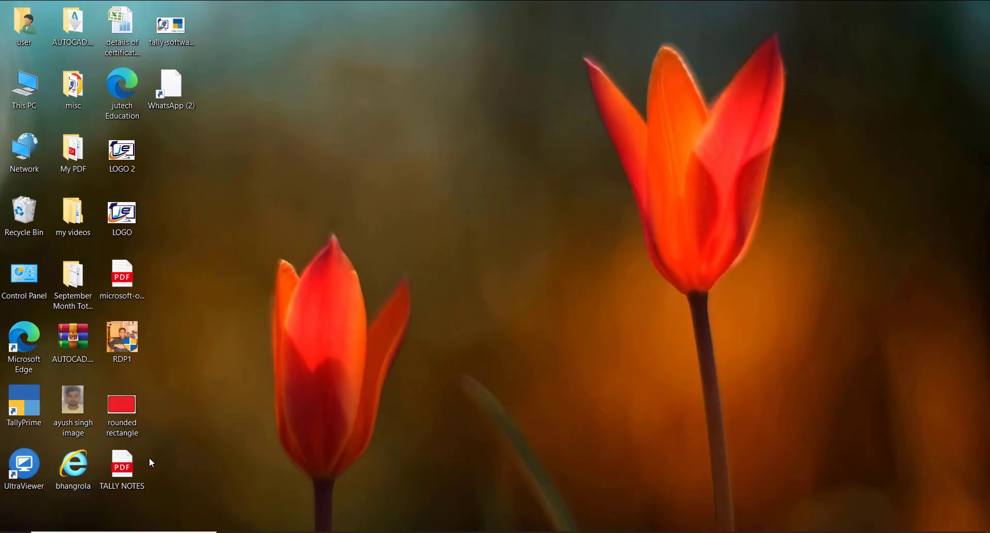